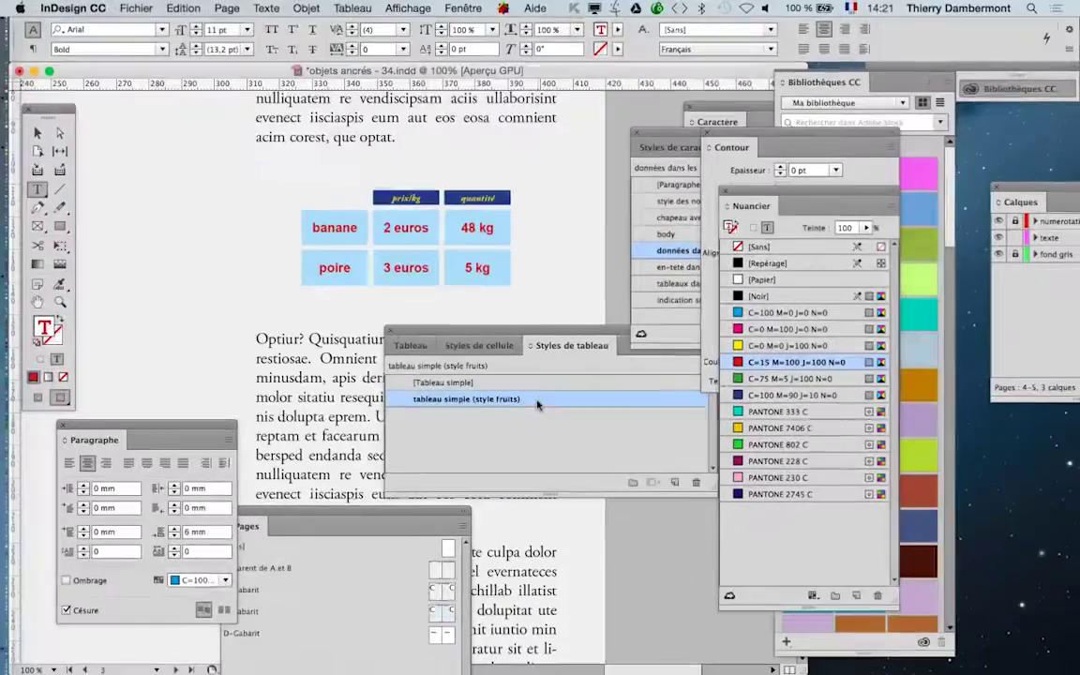
# - Pan to page 4's vegetable table, click into it and zoom to 150%
pyautogui.moveTo(358, 255); pyautogui.dragTo(371, 114)
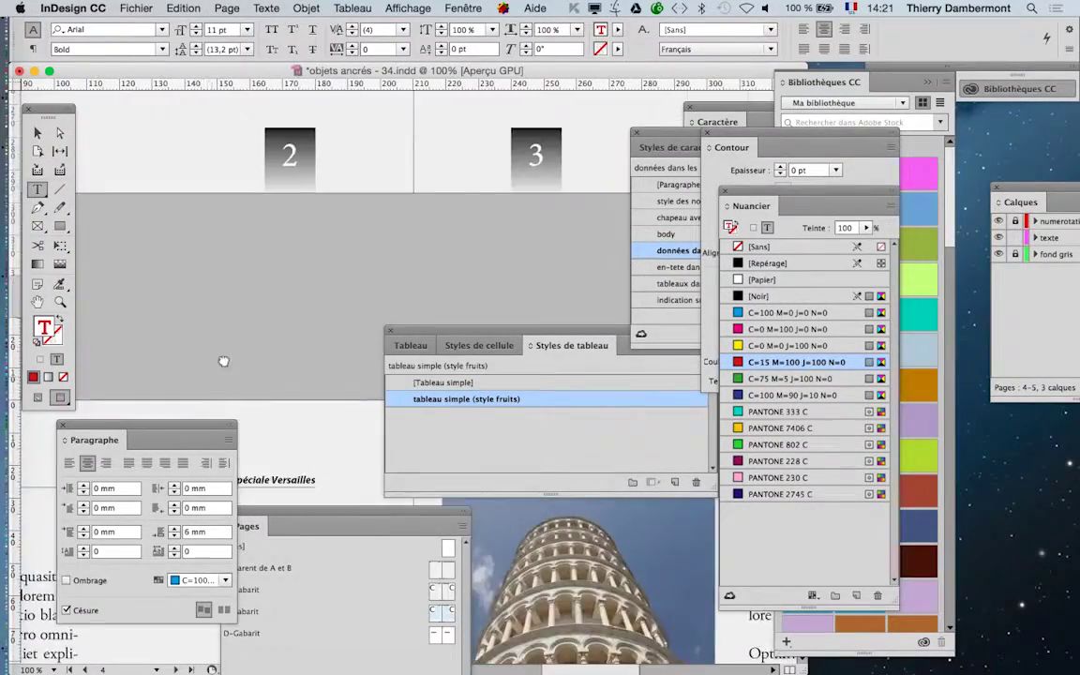
pyautogui.click(255, 190)
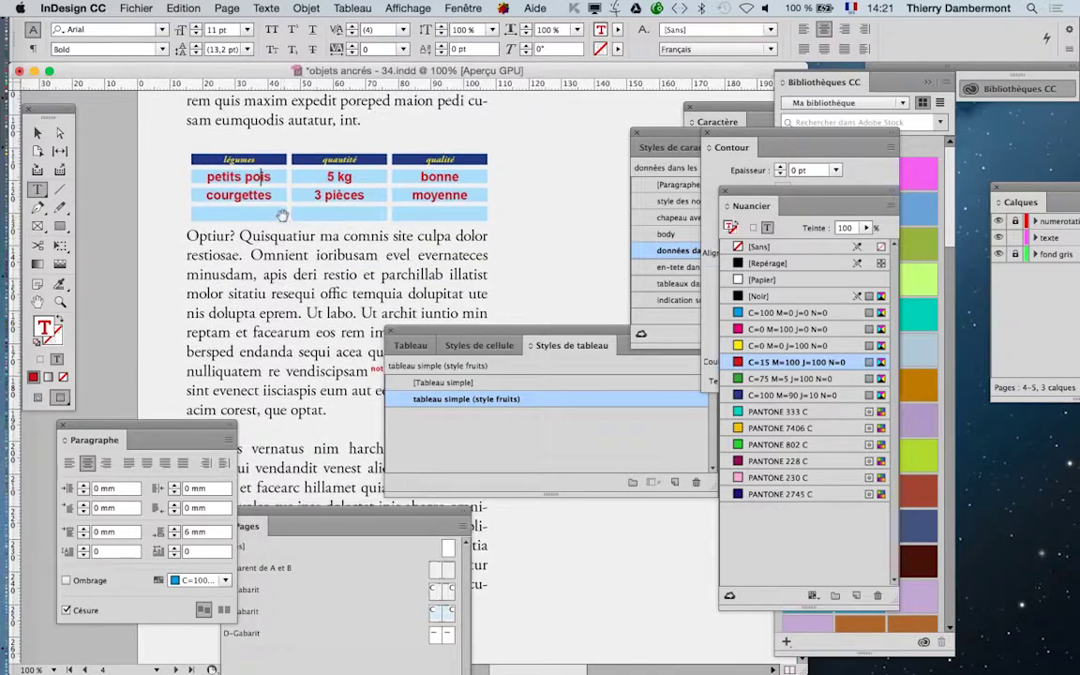
pyautogui.hotkey('ctrl', '=')
pyautogui.hotkey('ctrl', '=')
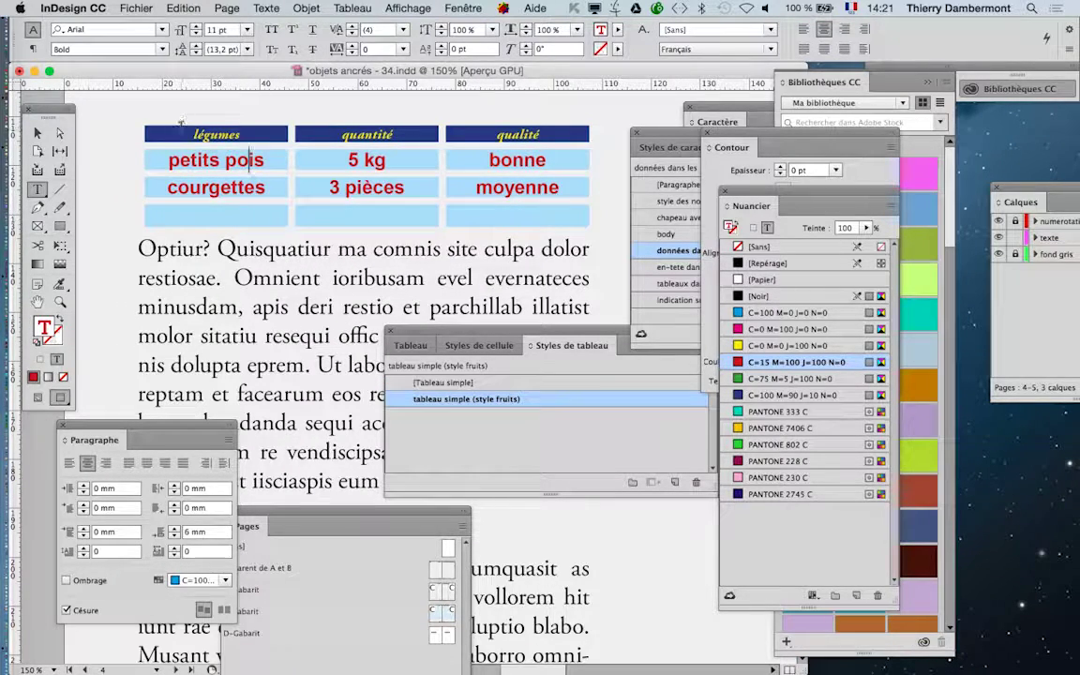
# - Toggle Formatting Affects Text and set the légumes header cell's fill to [Sans], keeping its yellow text
pyautogui.moveTo(192, 134)
pyautogui.mouseDown()
pyautogui.moveTo(293, 136)
pyautogui.moveTo(263, 125)
pyautogui.mouseUp()
pyautogui.press('j')
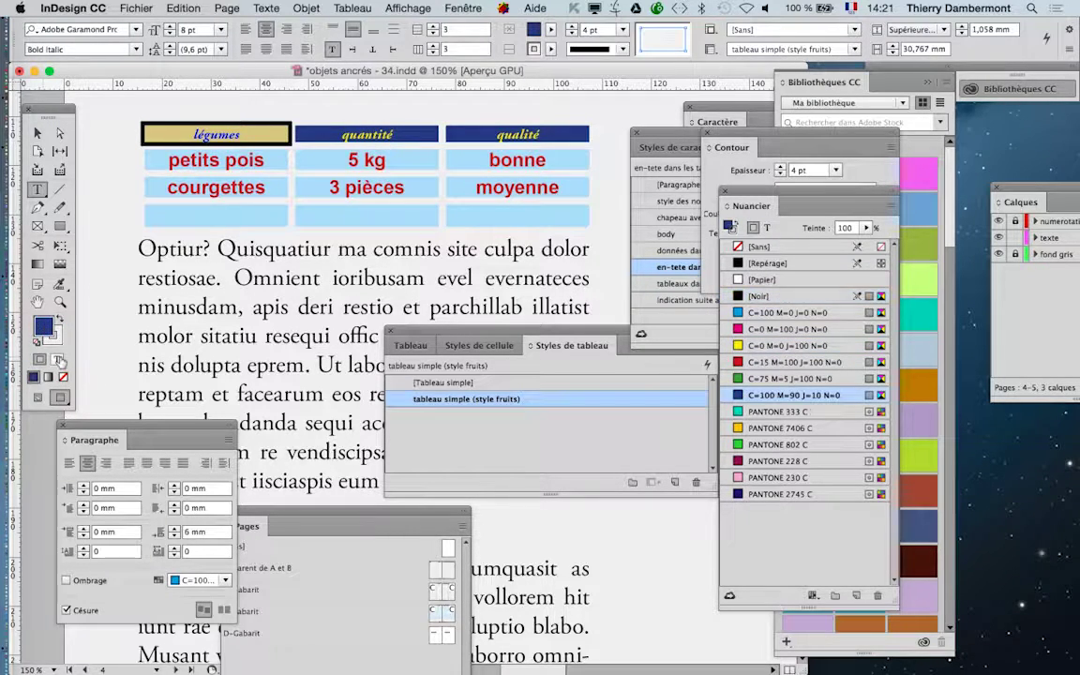
pyautogui.click(214, 134)
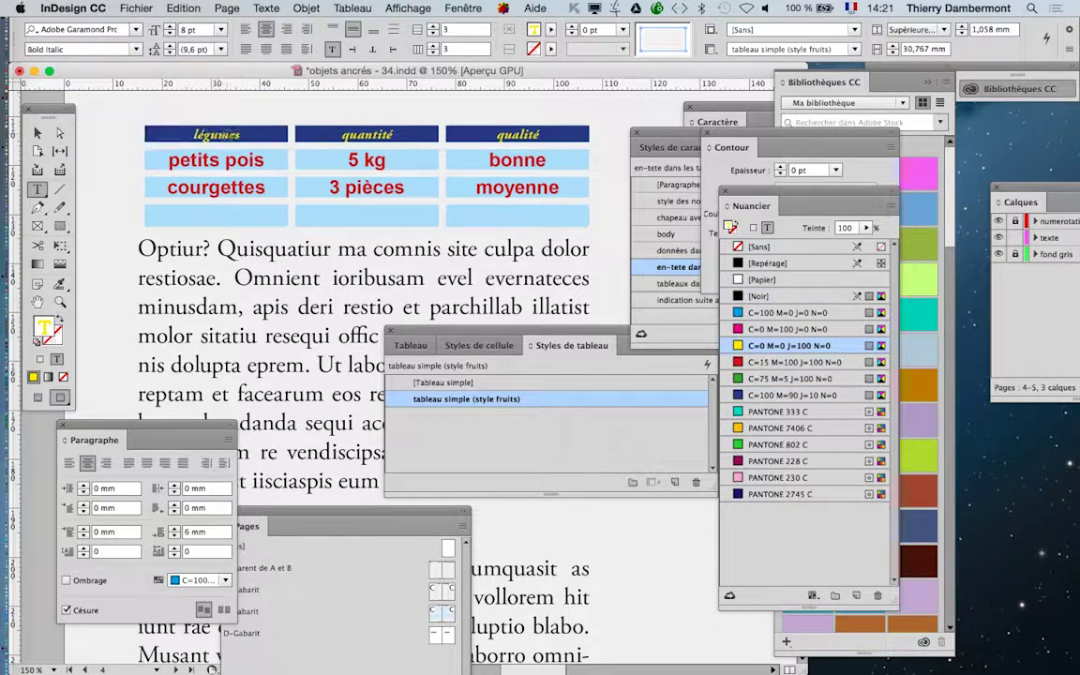
pyautogui.moveTo(140, 119); pyautogui.dragTo(261, 139)
pyautogui.press('Escape')
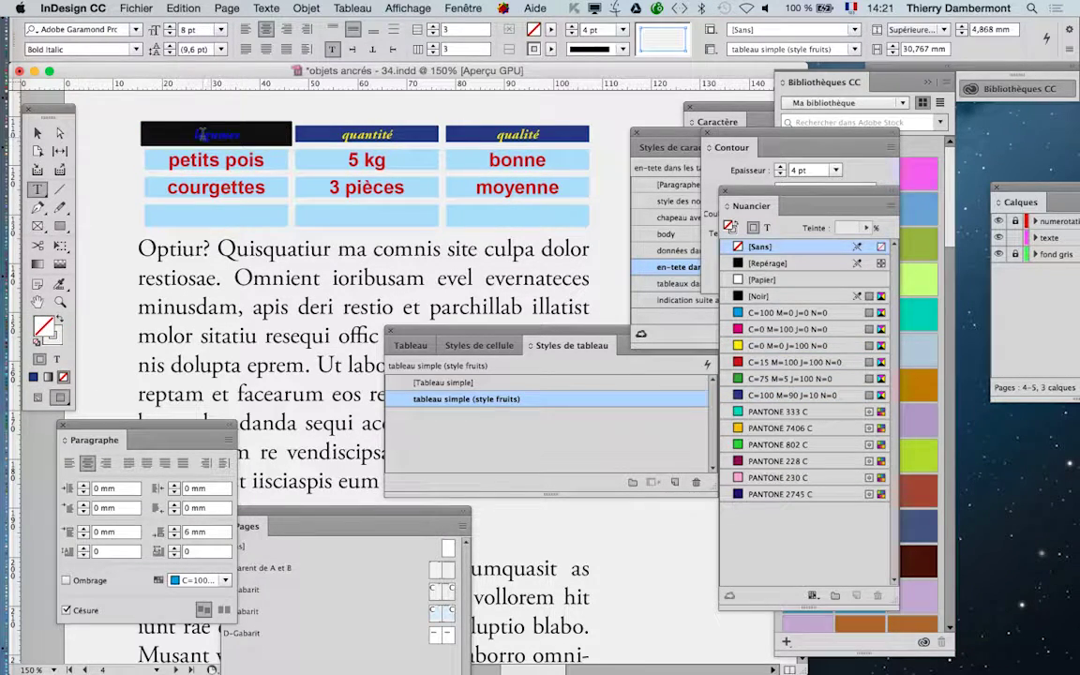
pyautogui.moveTo(178, 120); pyautogui.dragTo(240, 141)
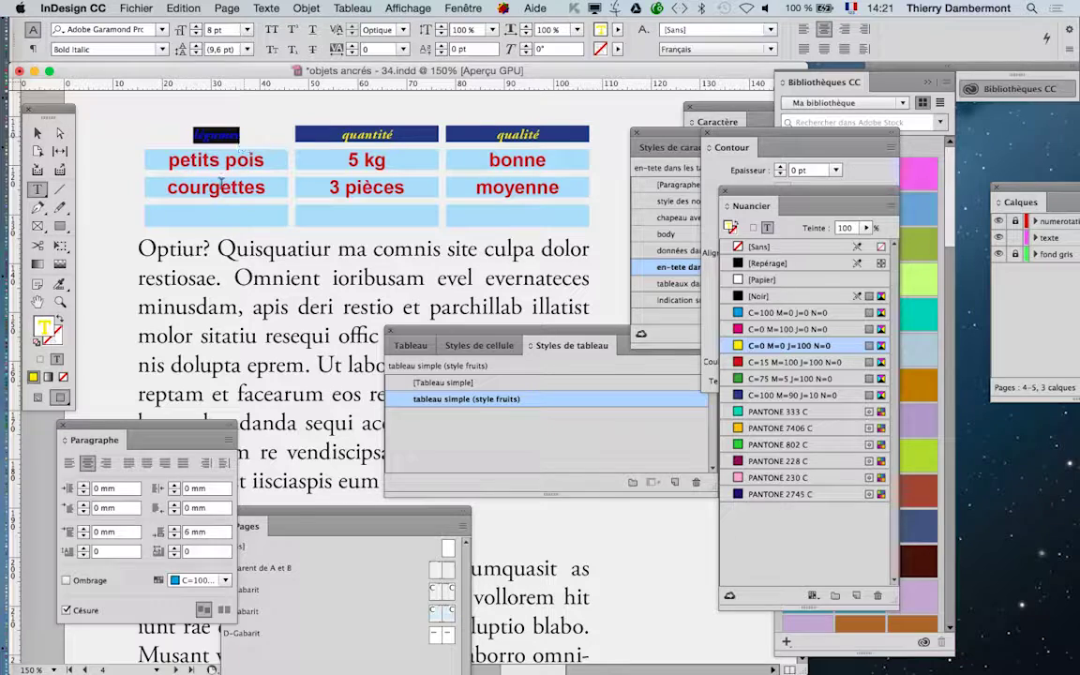
pyautogui.press('BackSpace')
pyautogui.click(38, 133)
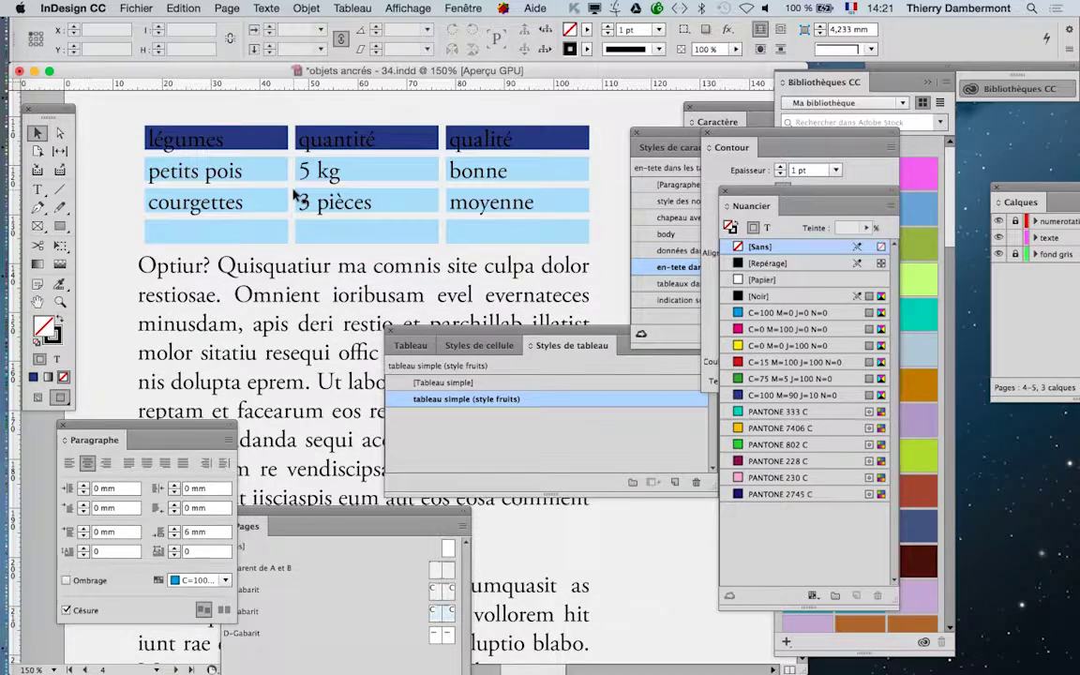
# - Undo the table back to tab-separated text and show hidden characters and guides
pyautogui.hotkey('ctrl', 'z')
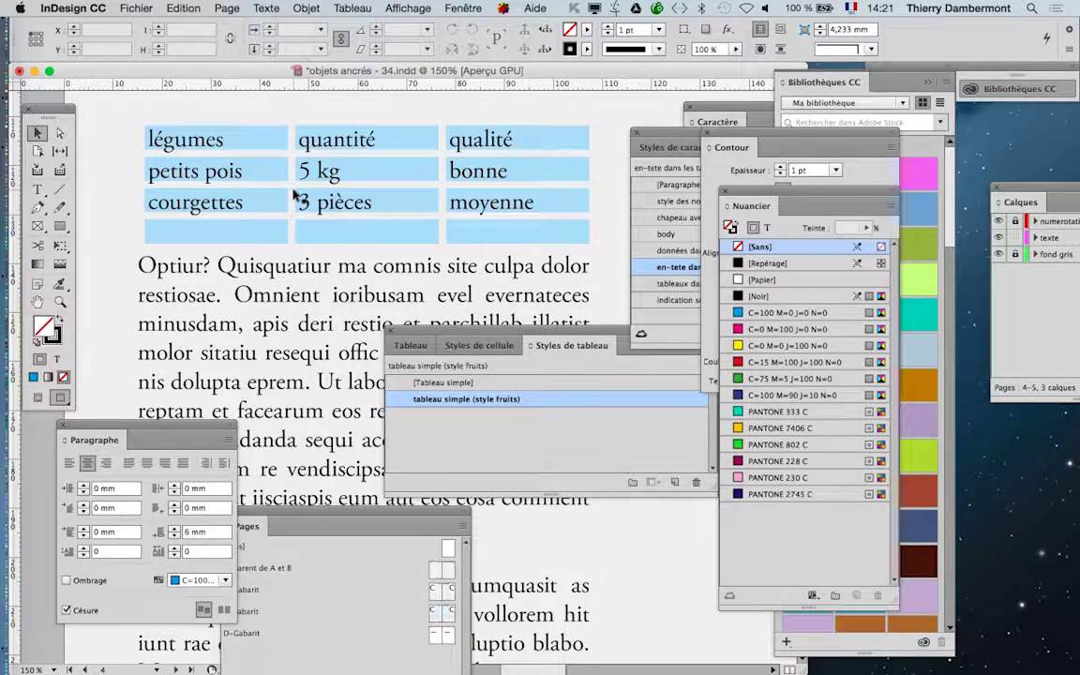
pyautogui.hotkey('ctrl', 'z')
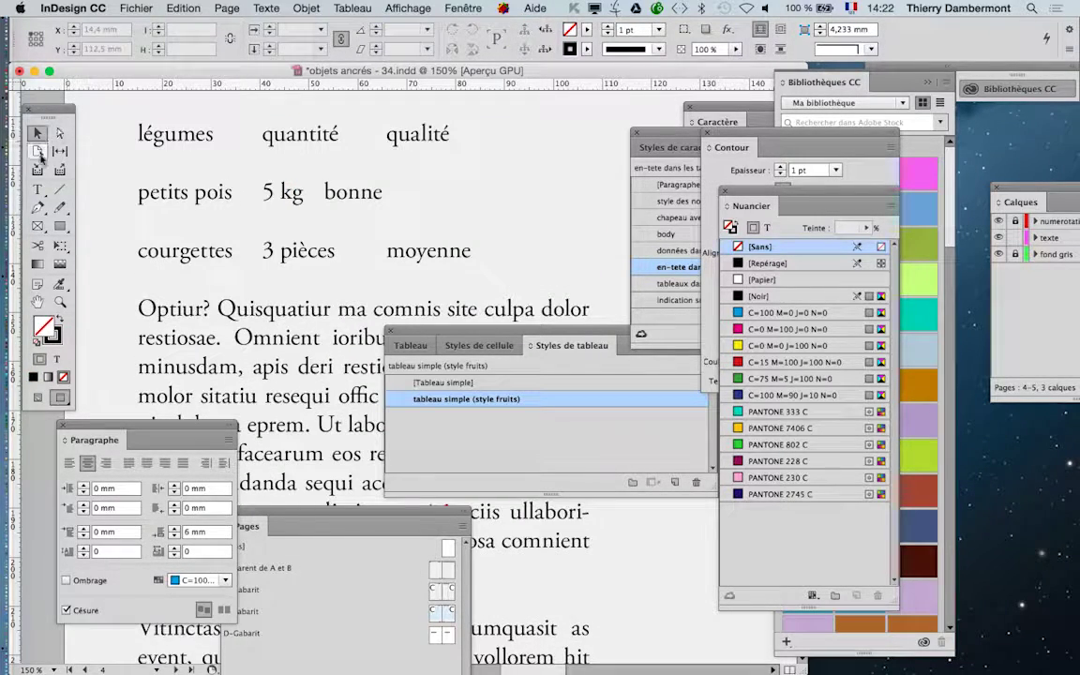
pyautogui.press('w')
# - Select the three tab-separated lines (légumes, petits pois, courgettes) for conversion
pyautogui.click(37, 189)
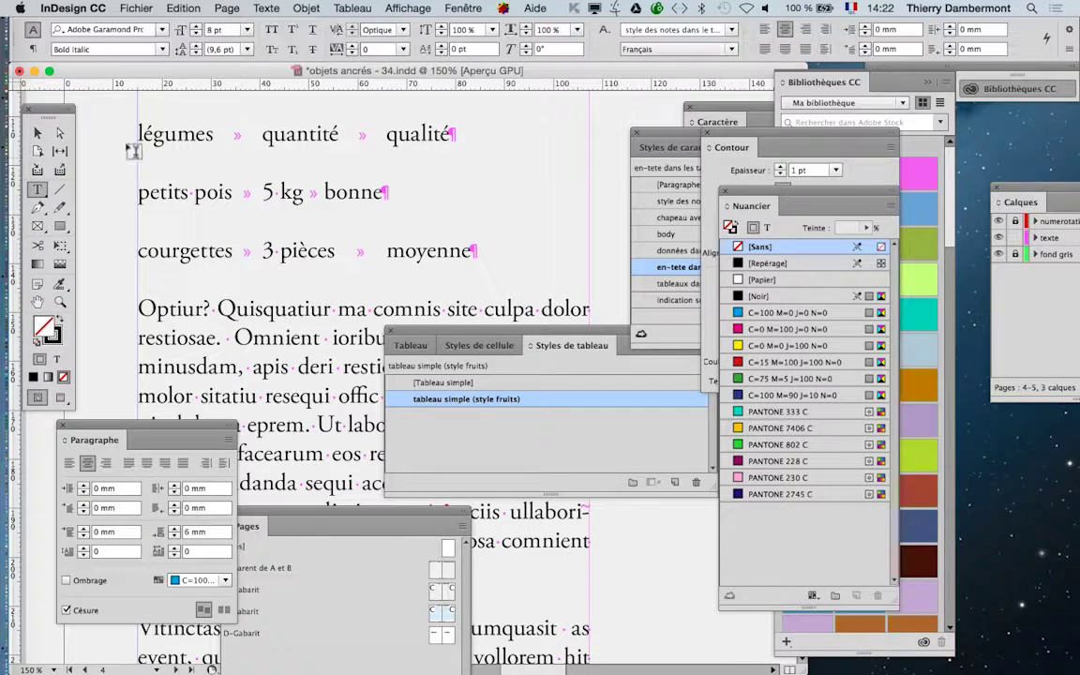
pyautogui.moveTo(139, 134); pyautogui.dragTo(150, 134)
pyautogui.moveTo(266, 137); pyautogui.dragTo(494, 249)
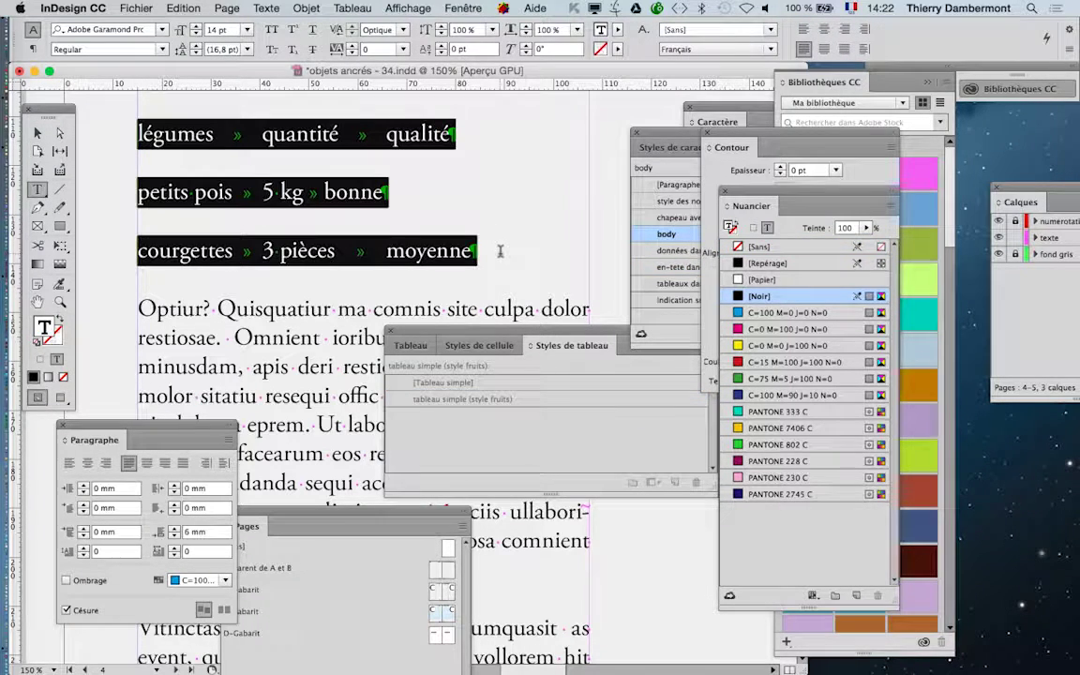
pyautogui.click(239, 192)
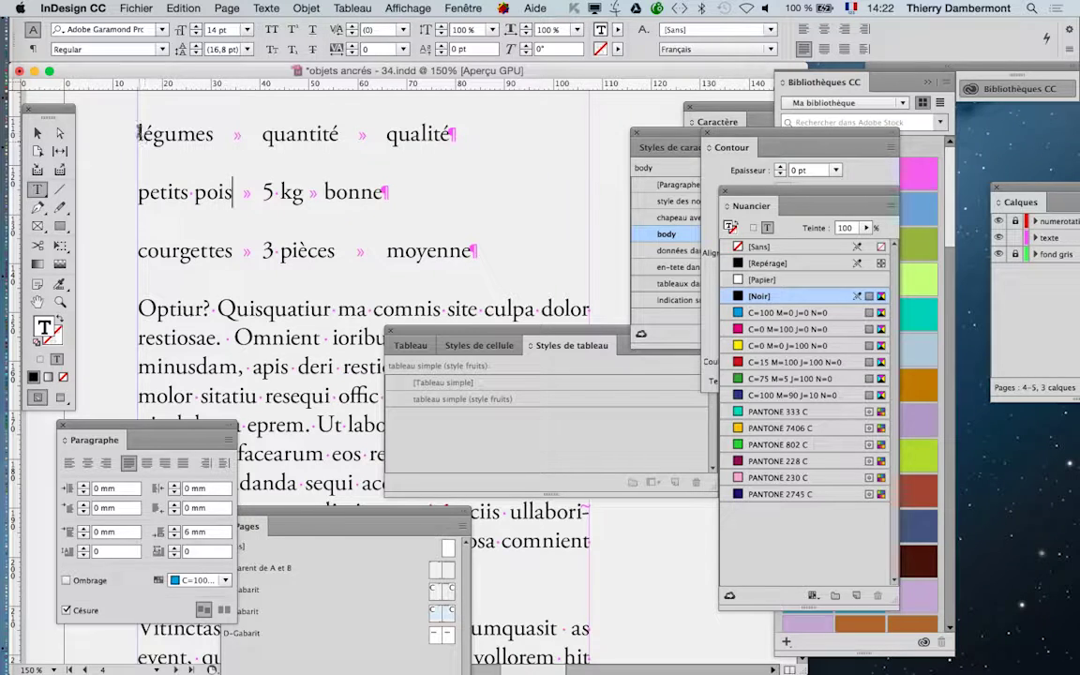
pyautogui.moveTo(138, 132)
pyautogui.mouseDown()
pyautogui.moveTo(459, 161)
pyautogui.moveTo(504, 243)
pyautogui.mouseUp()
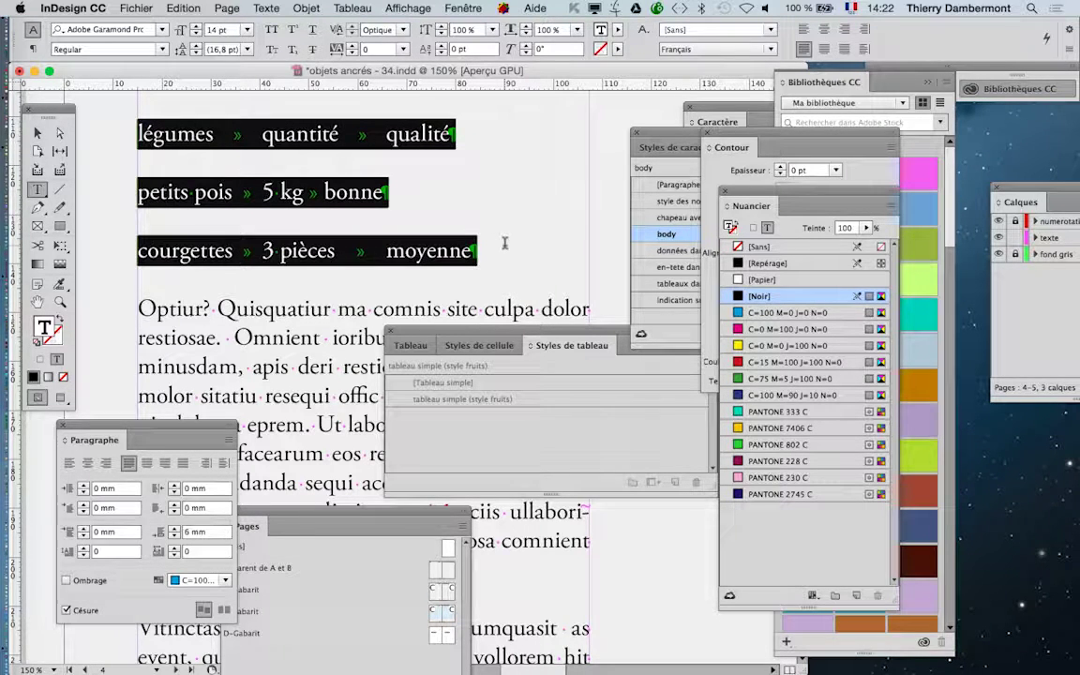
pyautogui.moveTo(131, 126); pyautogui.dragTo(472, 138)
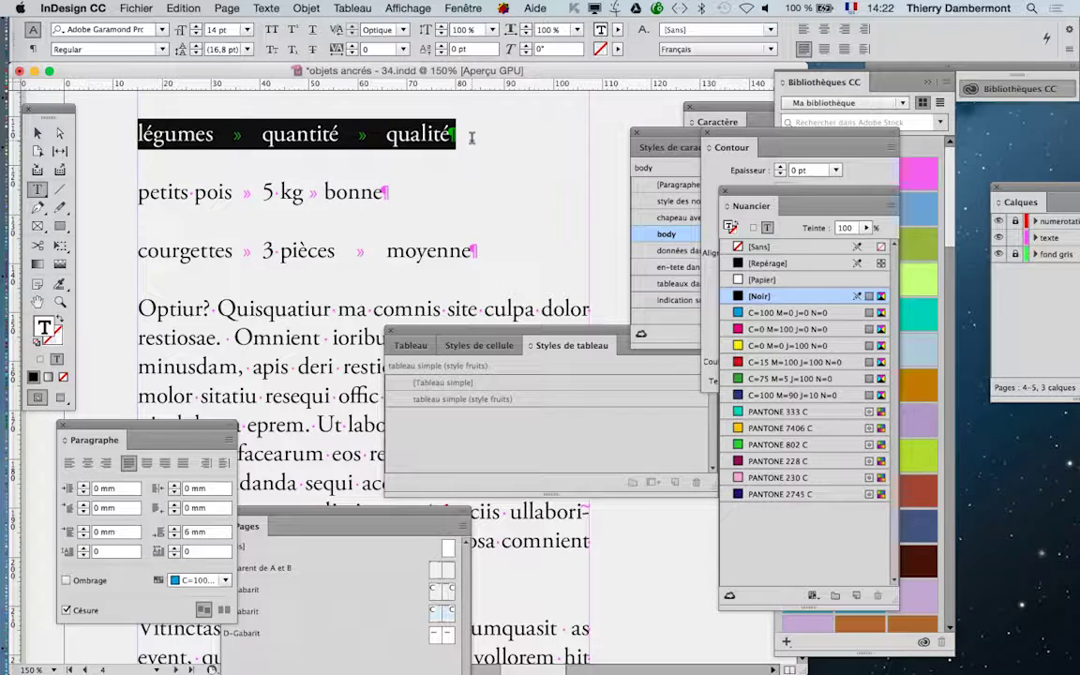
pyautogui.moveTo(130, 169)
pyautogui.mouseDown()
pyautogui.moveTo(469, 251)
pyautogui.moveTo(511, 247)
pyautogui.mouseUp()
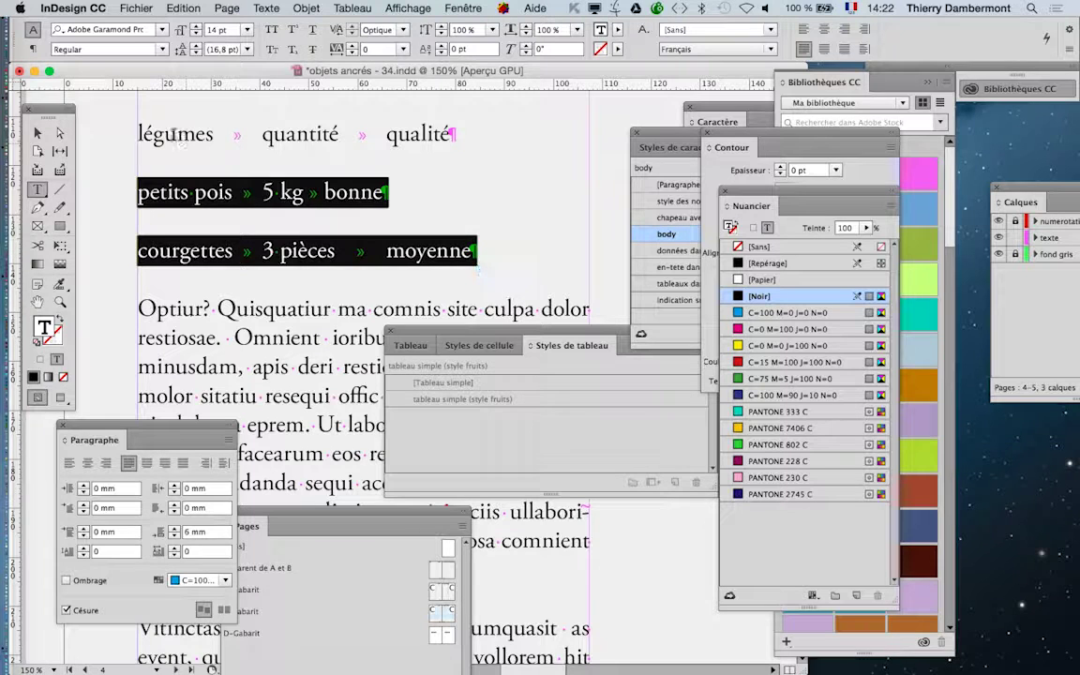
pyautogui.moveTo(131, 126)
pyautogui.mouseDown()
pyautogui.moveTo(465, 211)
pyautogui.moveTo(503, 246)
pyautogui.mouseUp()
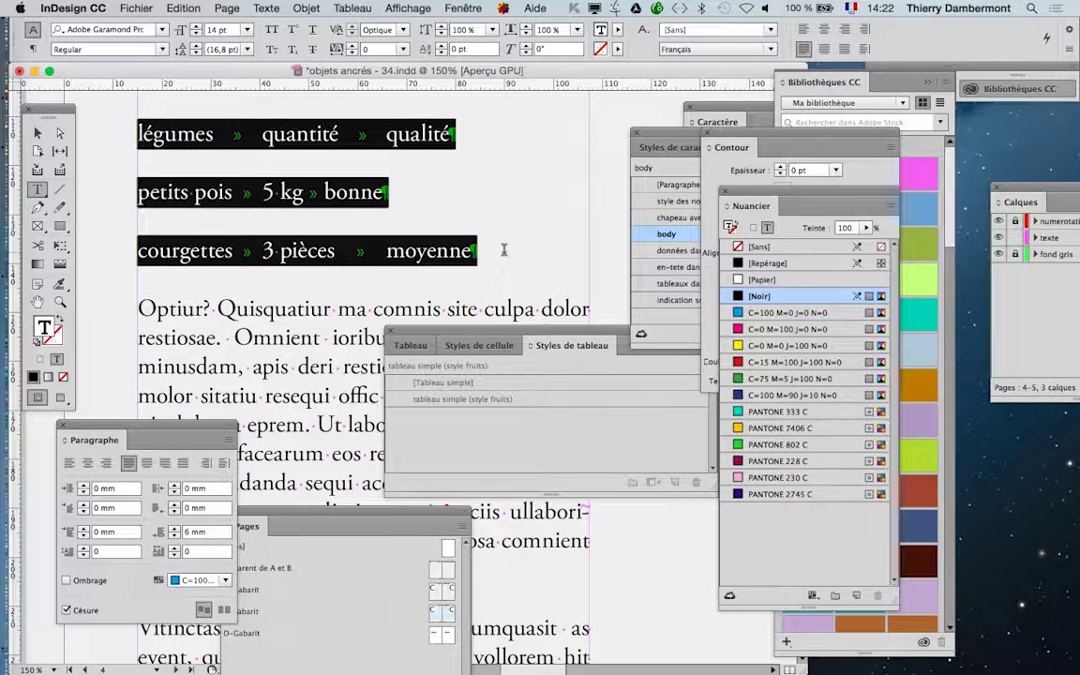
pyautogui.click(352, 8)
# - Convert the selected lines into a table using the 'tableau simple (style fruits)' table style
pyautogui.click(371, 42)
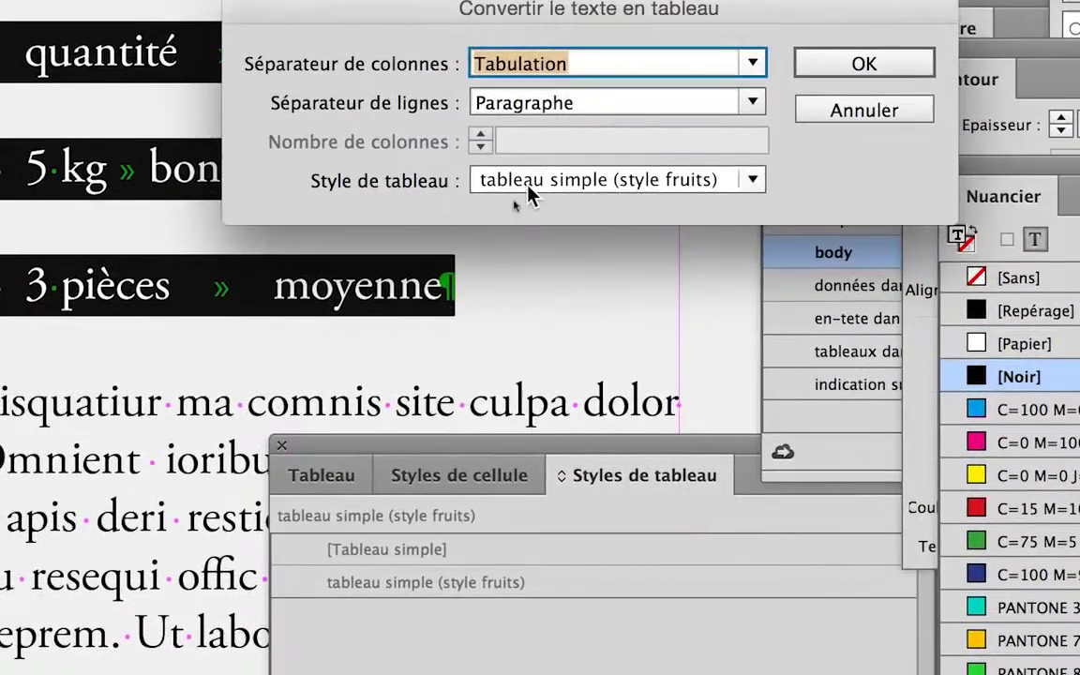
pyautogui.click(528, 187)
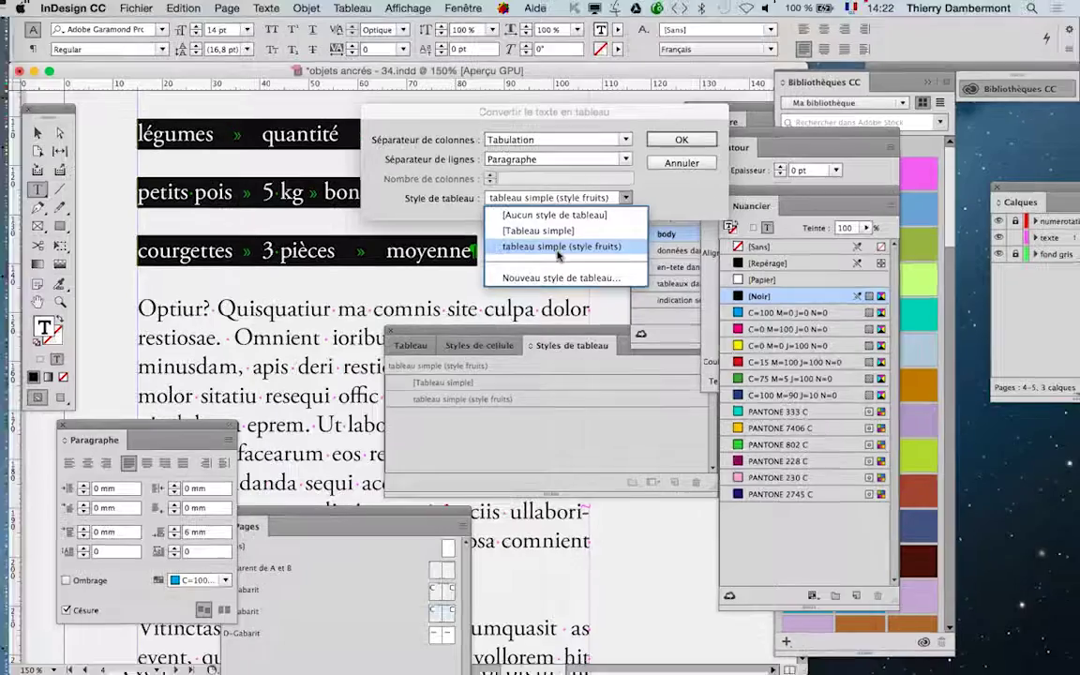
pyautogui.click(560, 217)
pyautogui.click(681, 140)
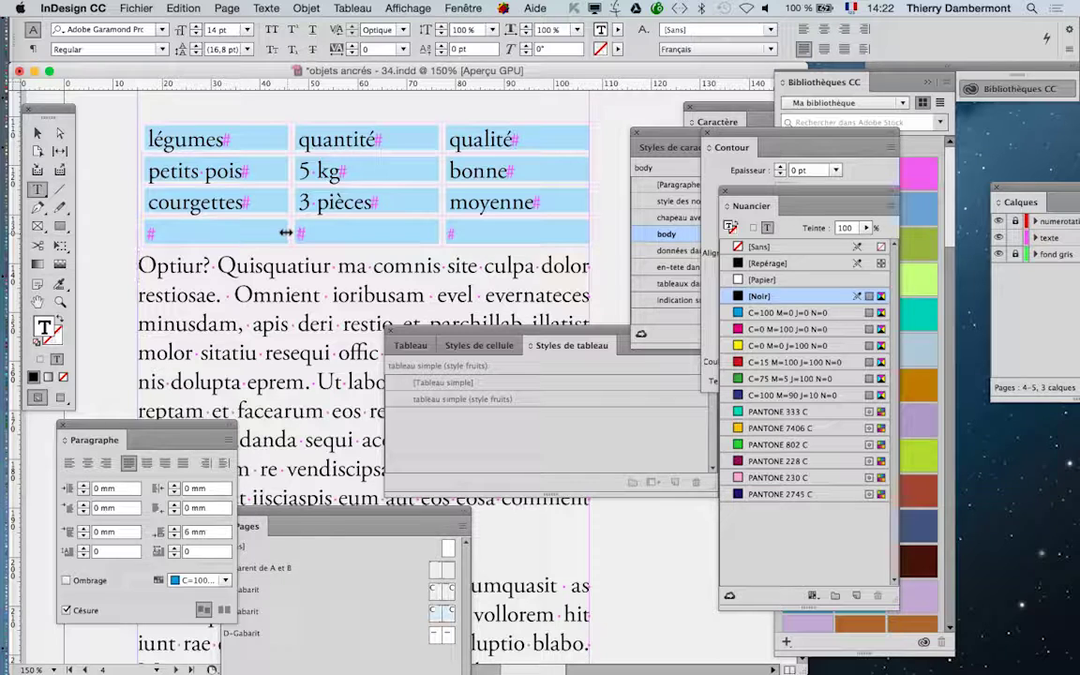
# - Delete the empty fourth row below courgettes from the vegetable table
pyautogui.click(139, 231)
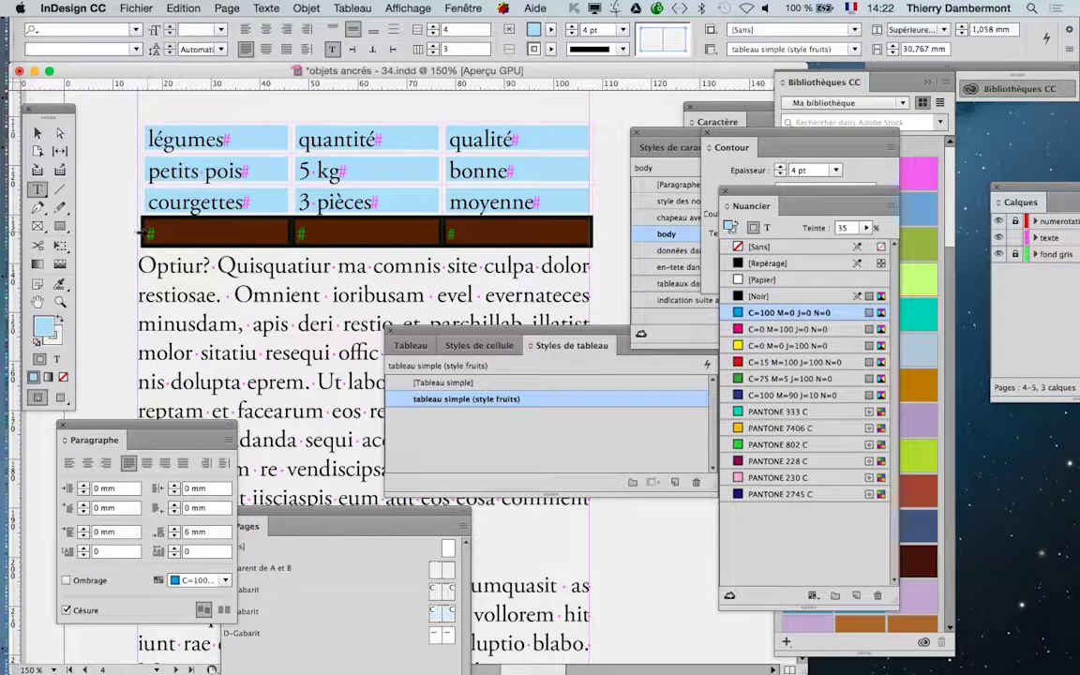
pyautogui.rightClick(191, 241)
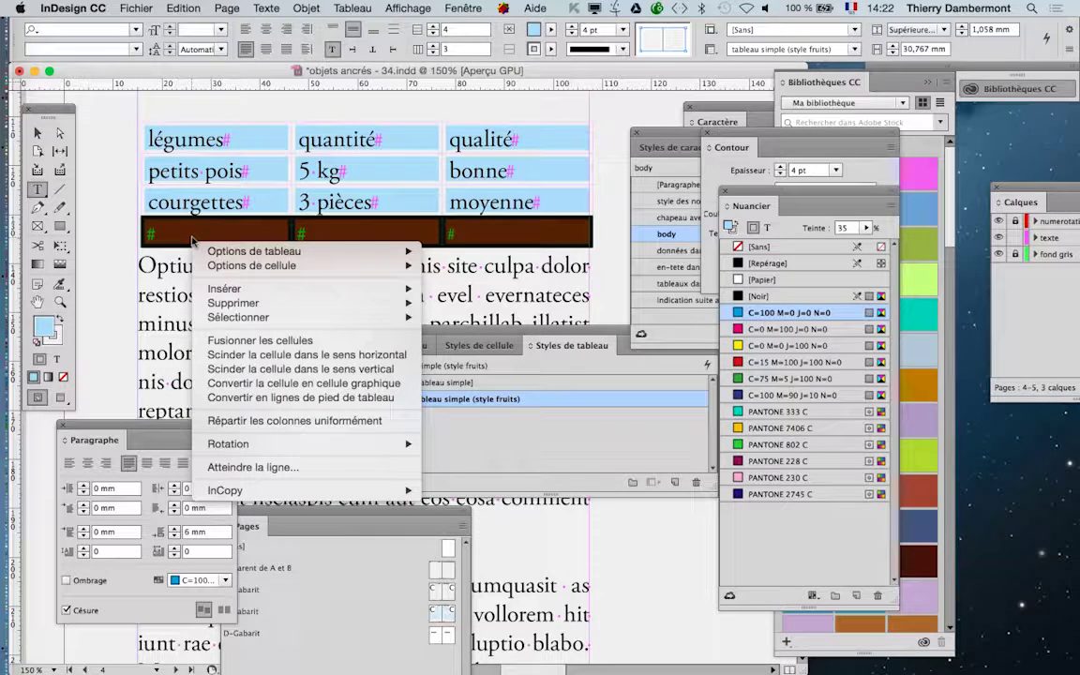
pyautogui.moveTo(233, 303)
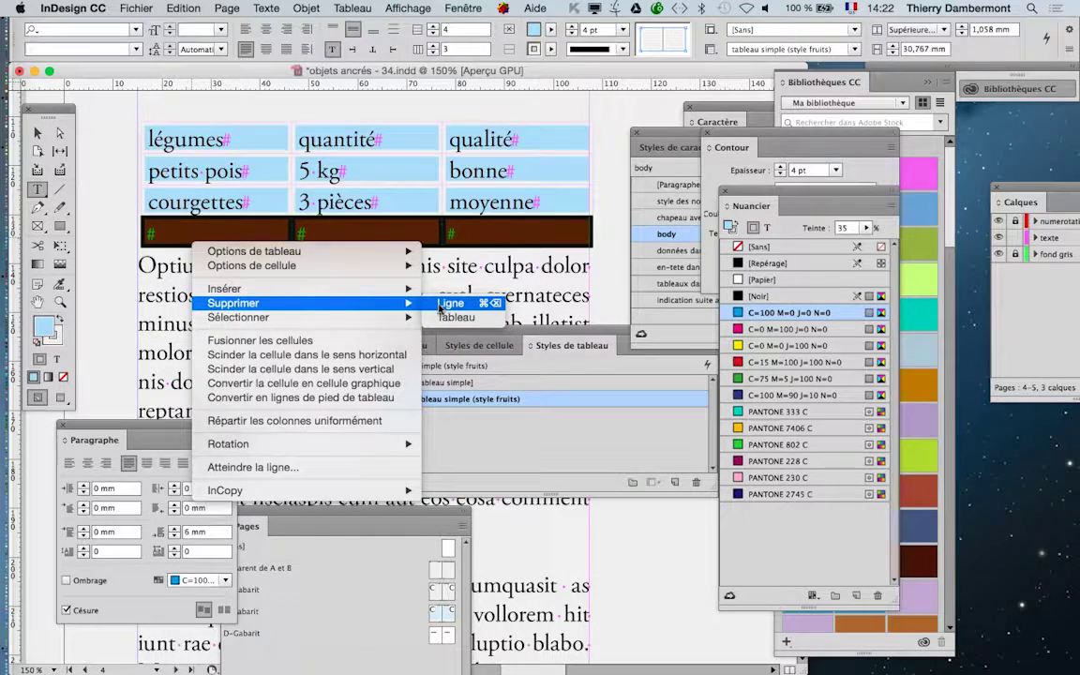
pyautogui.click(448, 304)
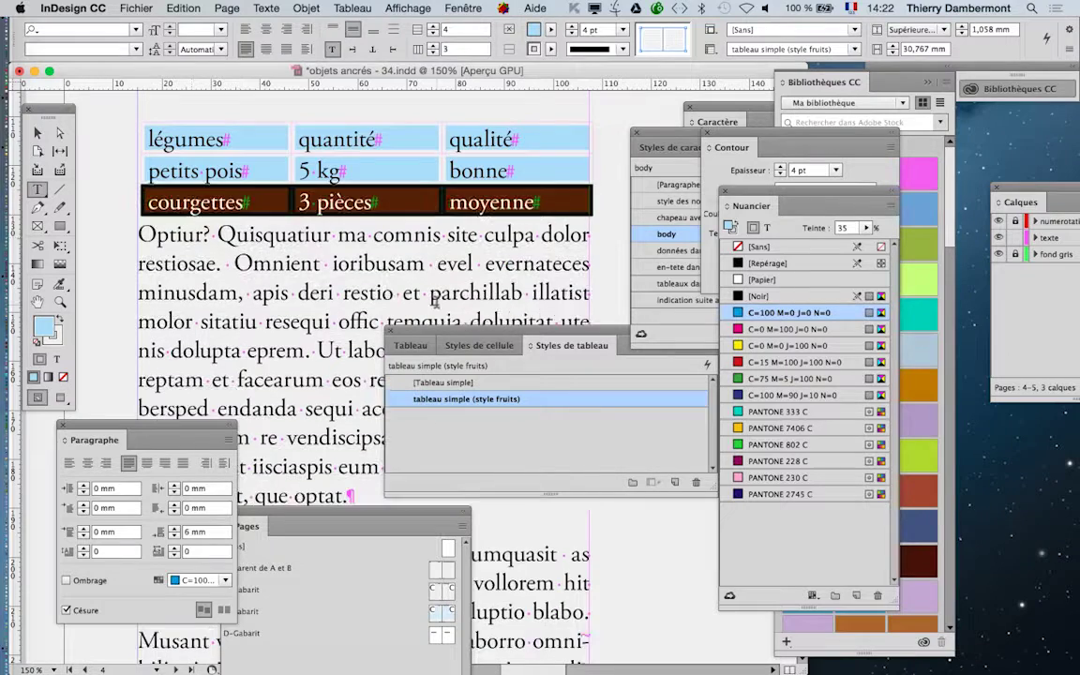
pyautogui.click(303, 211)
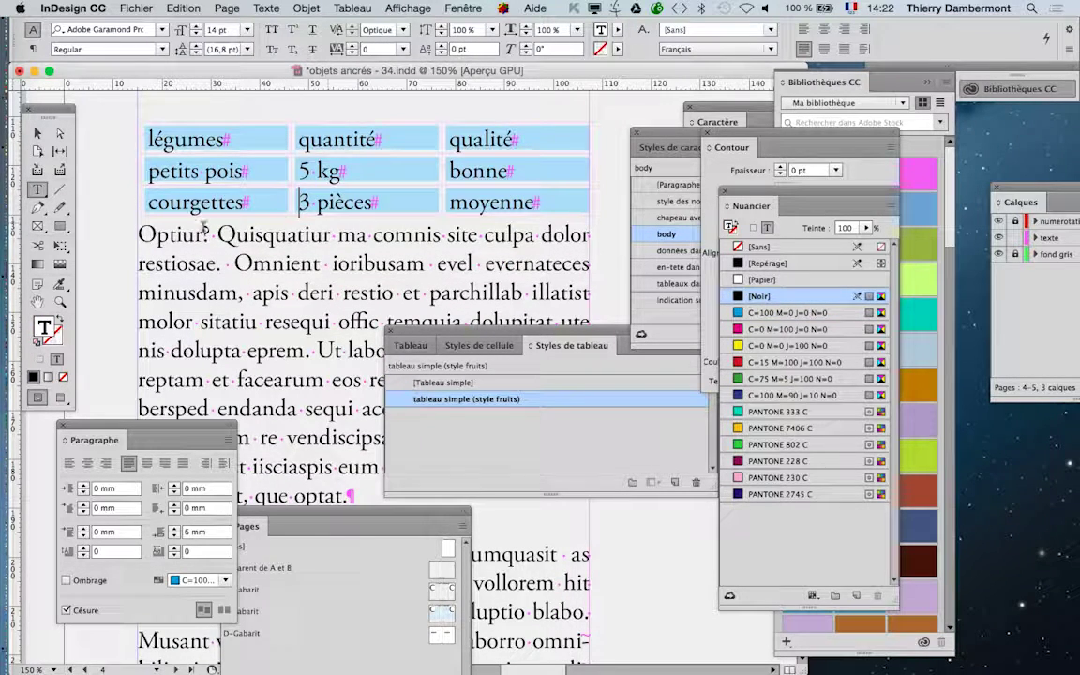
# - Convert the légumes/quantité/qualité top row into a header row
pyautogui.click(142, 139)
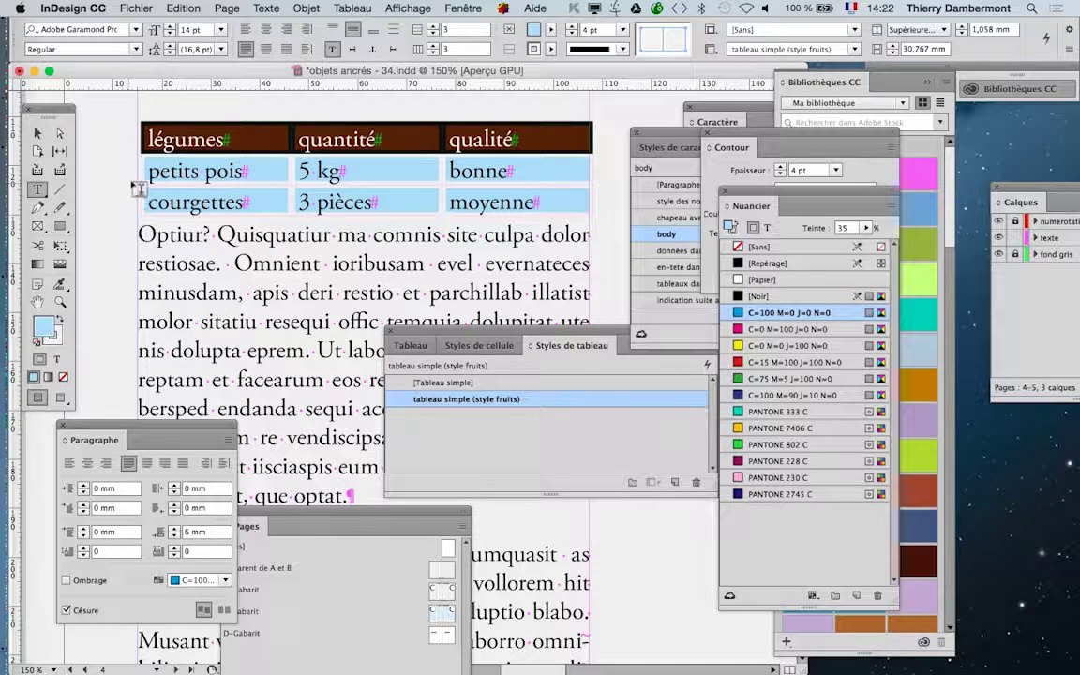
pyautogui.rightClick(161, 140)
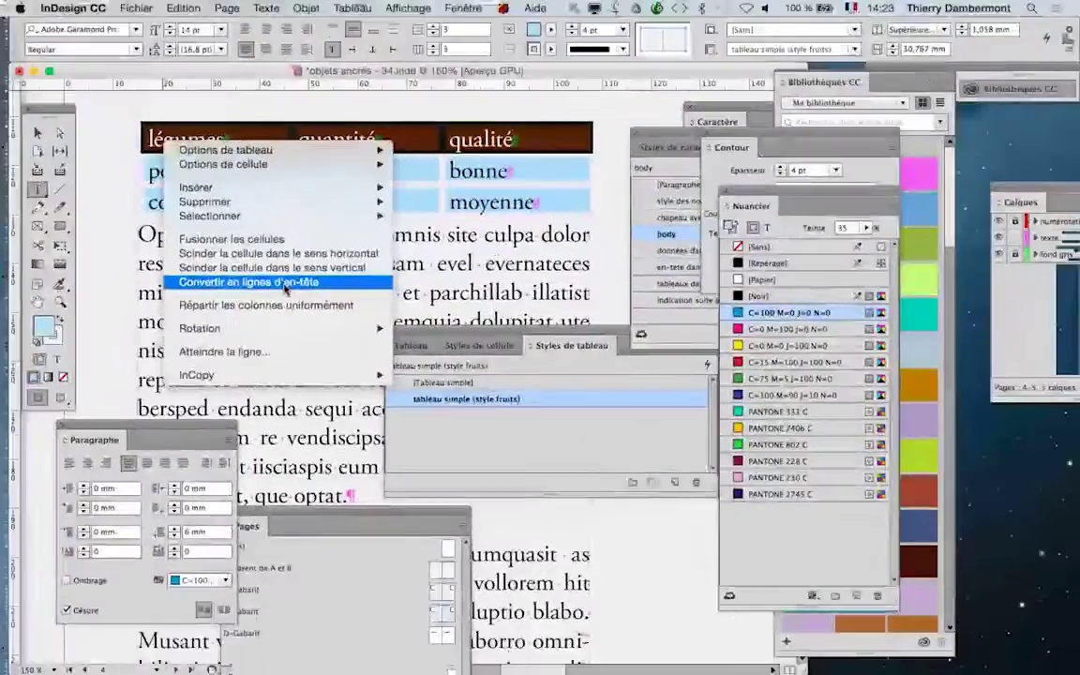
pyautogui.click(285, 288)
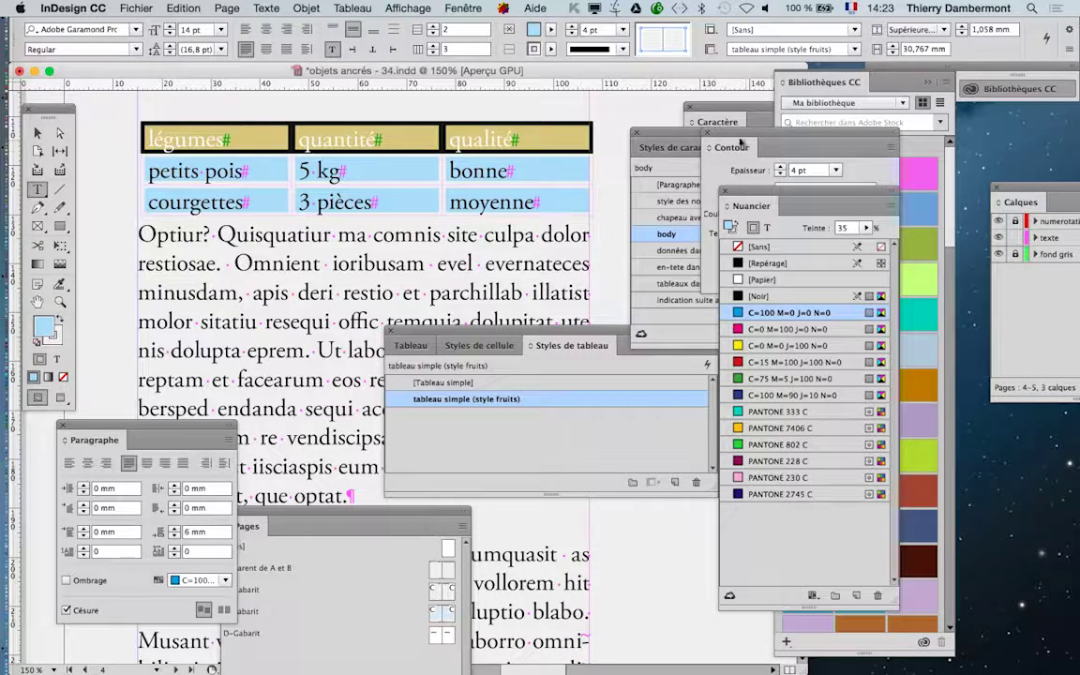
pyautogui.moveTo(674, 137); pyautogui.dragTo(609, 180)
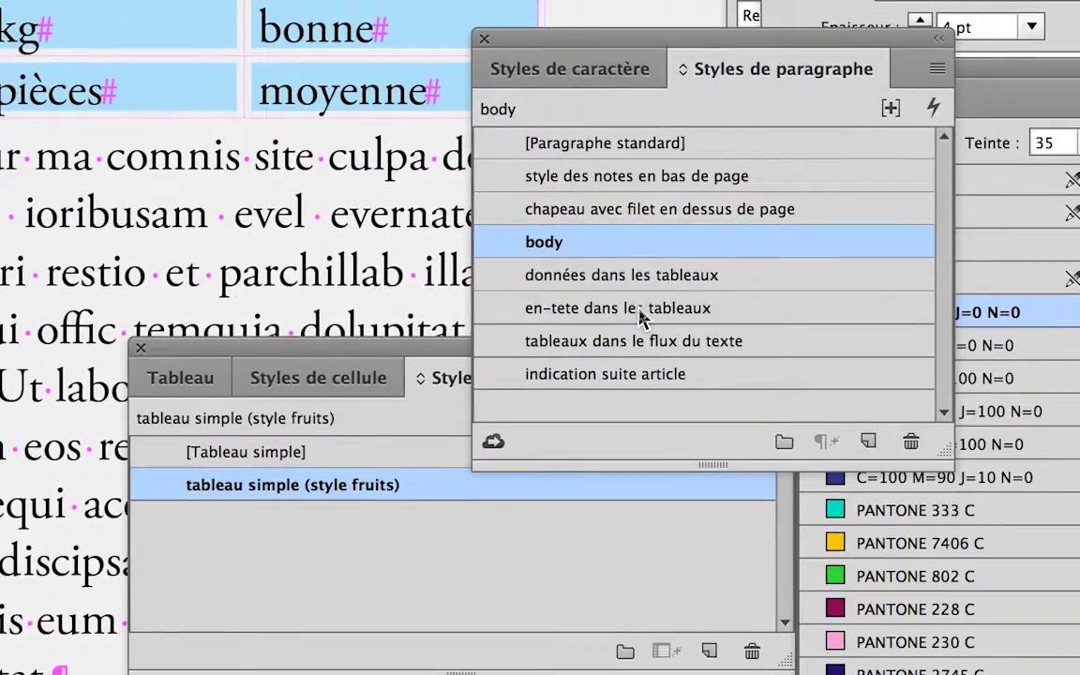
# - Apply the en-tete and données dans les tableaux paragraph styles, then add an empty paragraph before Optiur
pyautogui.click(641, 319)
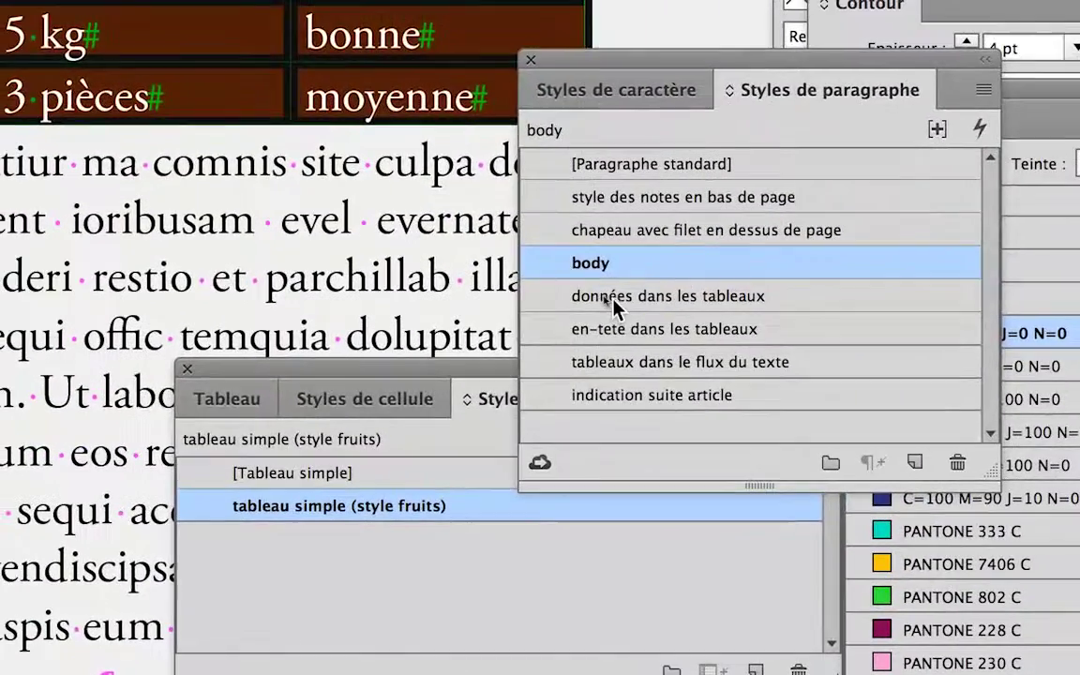
pyautogui.click(753, 411)
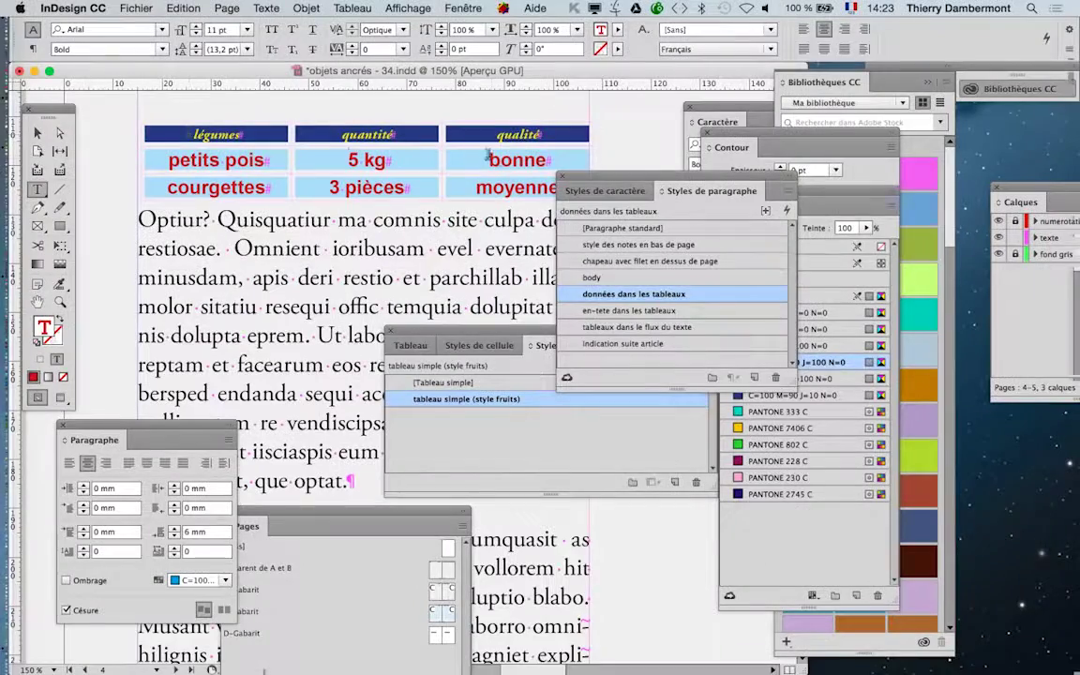
pyautogui.moveTo(769, 190); pyautogui.dragTo(847, 181)
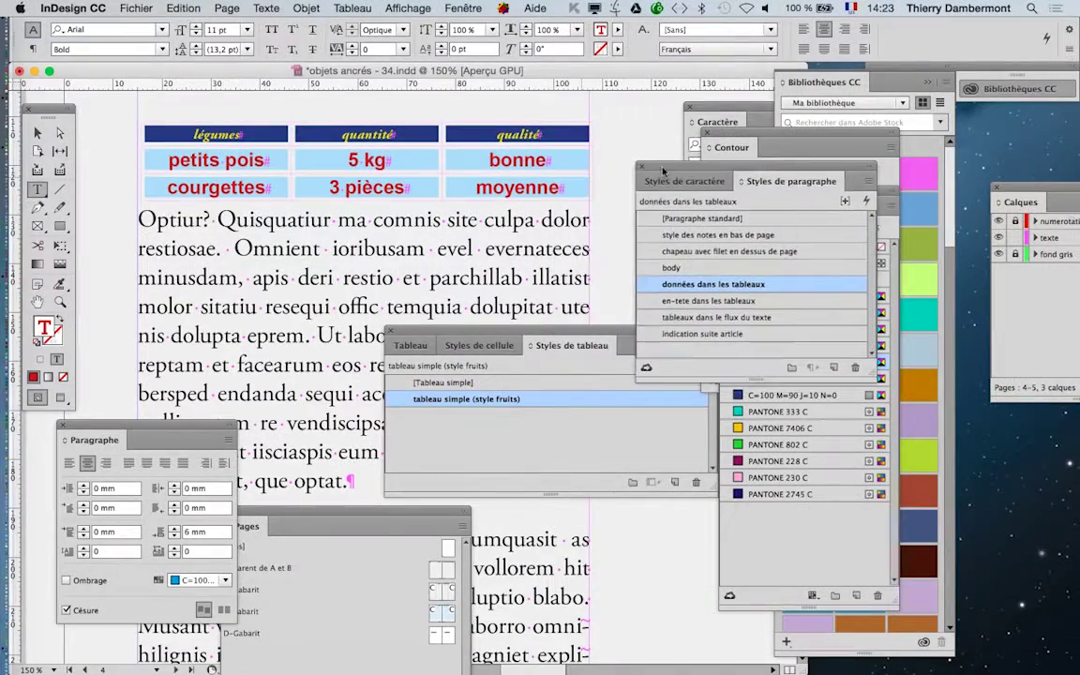
pyautogui.click(140, 220)
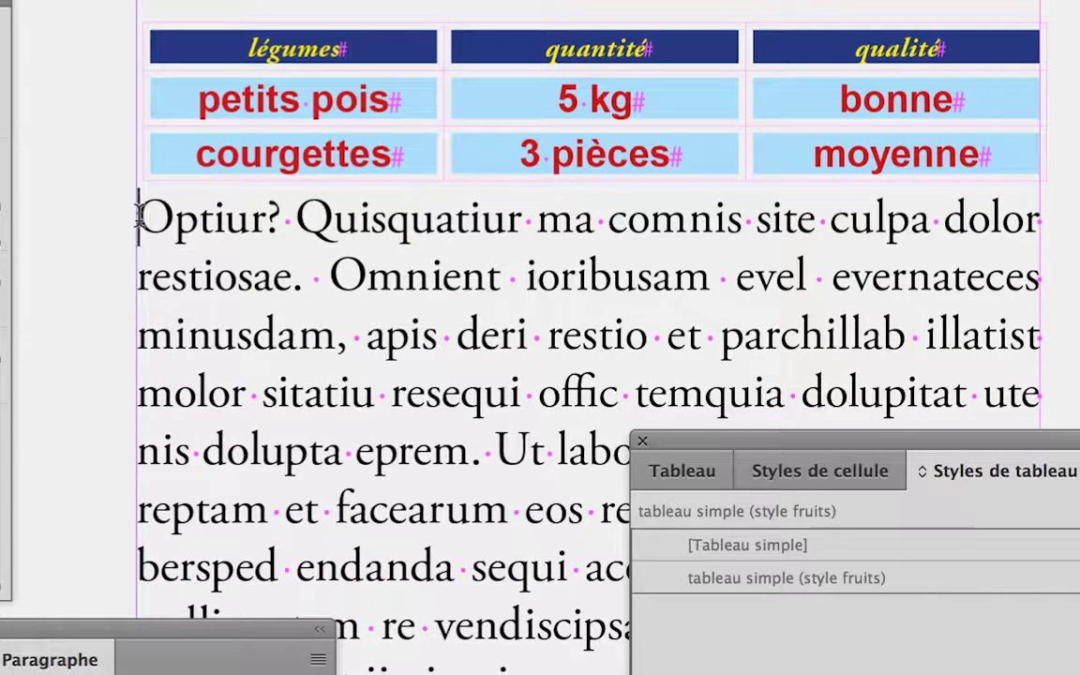
pyautogui.press('Return')
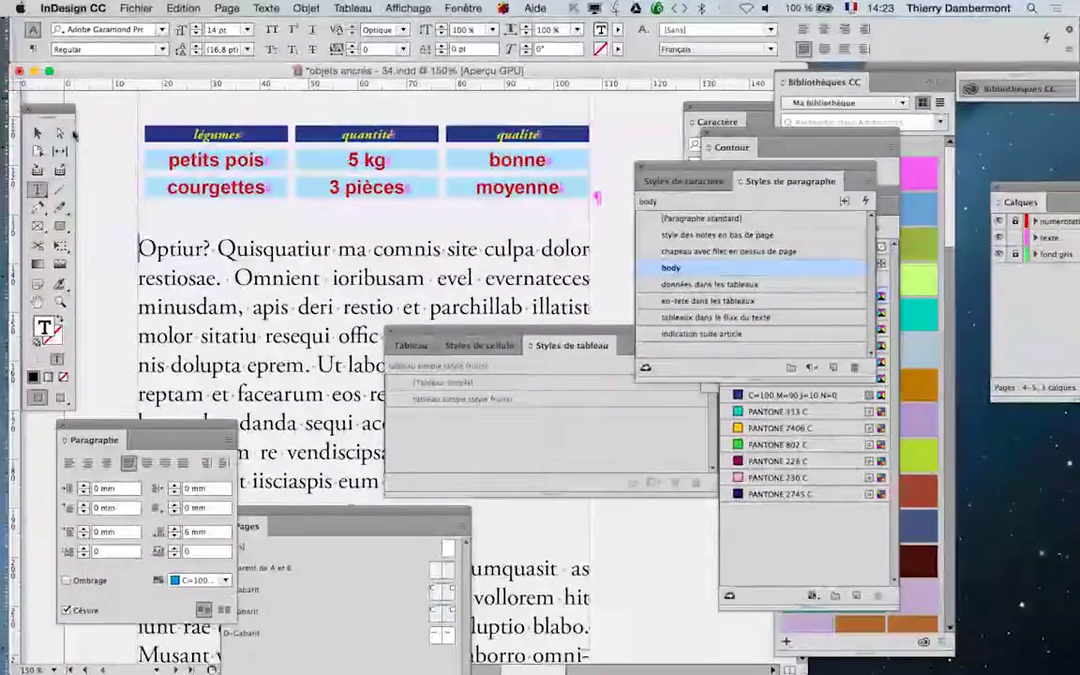
# - Deselect everything and scroll down to view the table within page 4's text flow
pyautogui.click(38, 133)
pyautogui.click(44, 346)
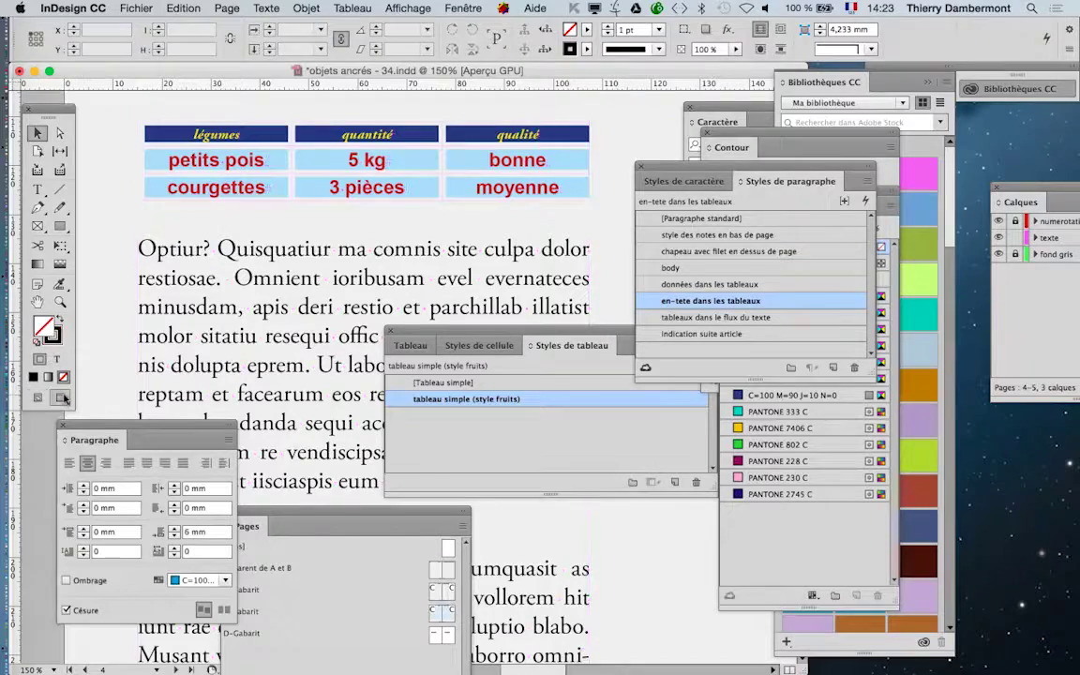
pyautogui.keyDown('alt'); pyautogui.scroll(-1, 333, 316); pyautogui.keyUp('alt')
pyautogui.keyDown('alt'); pyautogui.scroll(-1, 333, 317); pyautogui.keyUp('alt')
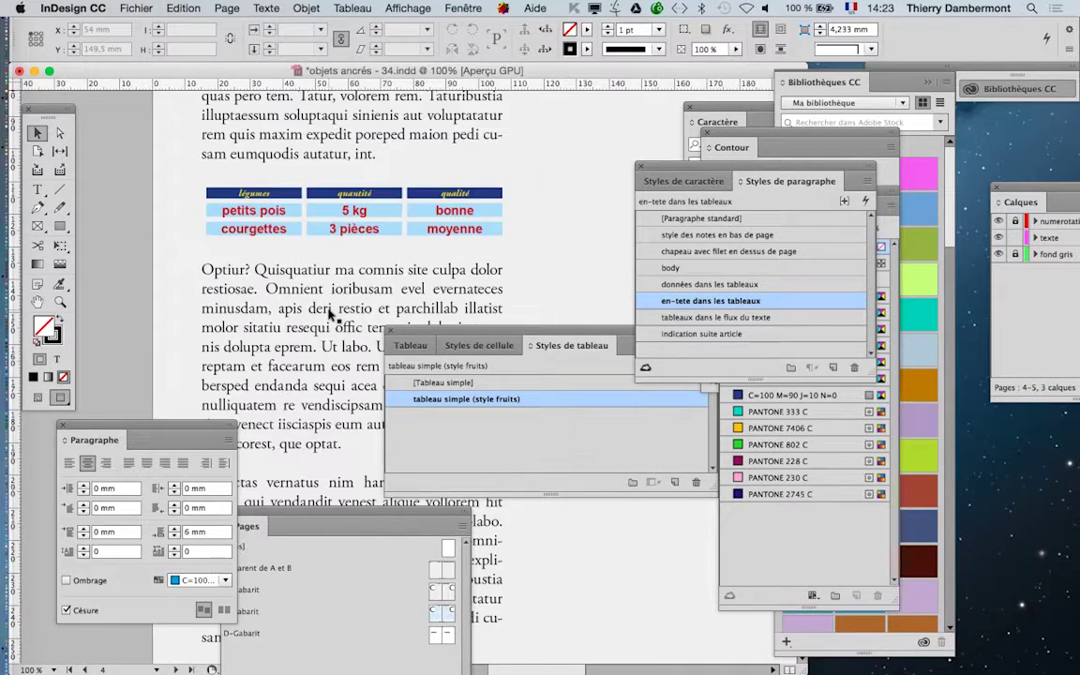
pyautogui.keyDown('alt'); pyautogui.scroll(-1, 330, 316); pyautogui.keyUp('alt')
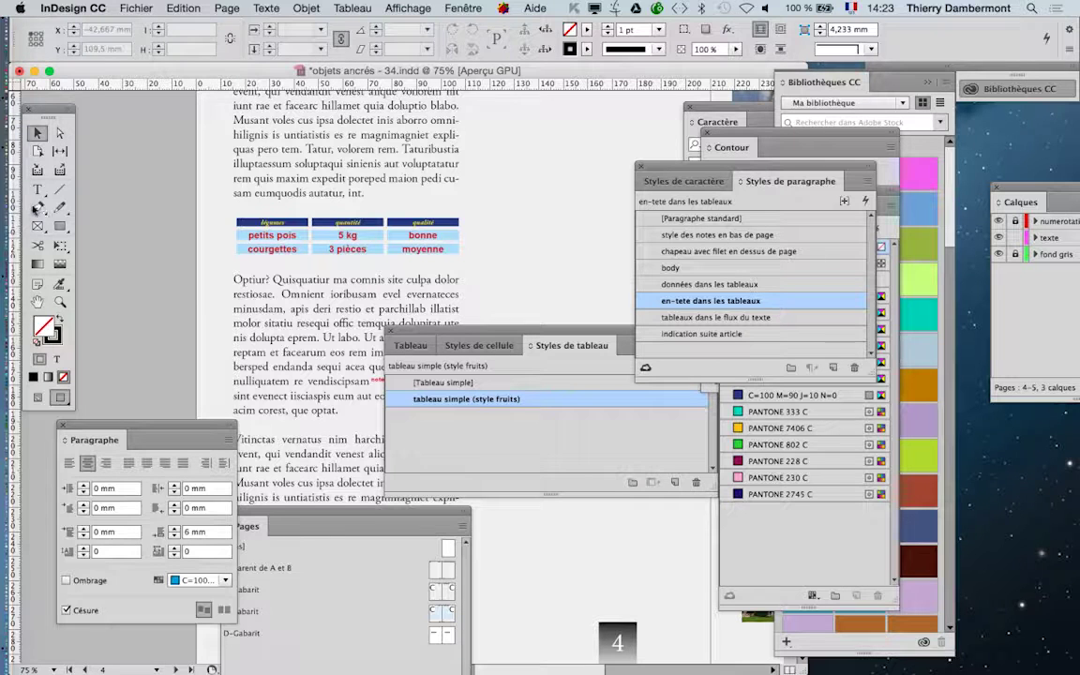
pyautogui.press('t')
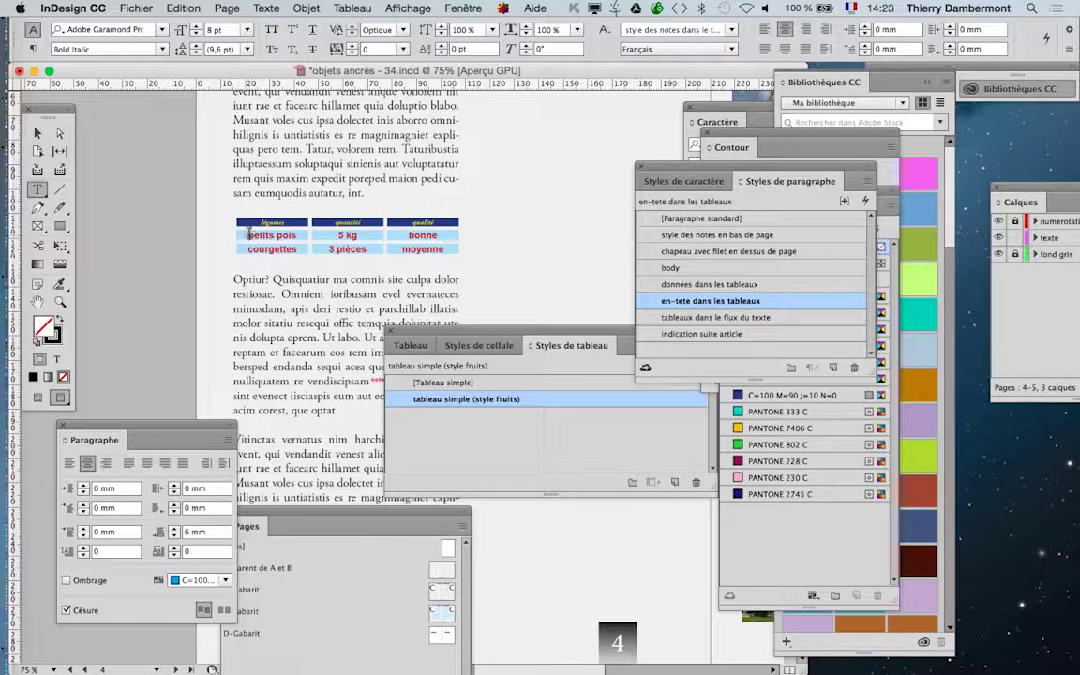
pyautogui.click(37, 133)
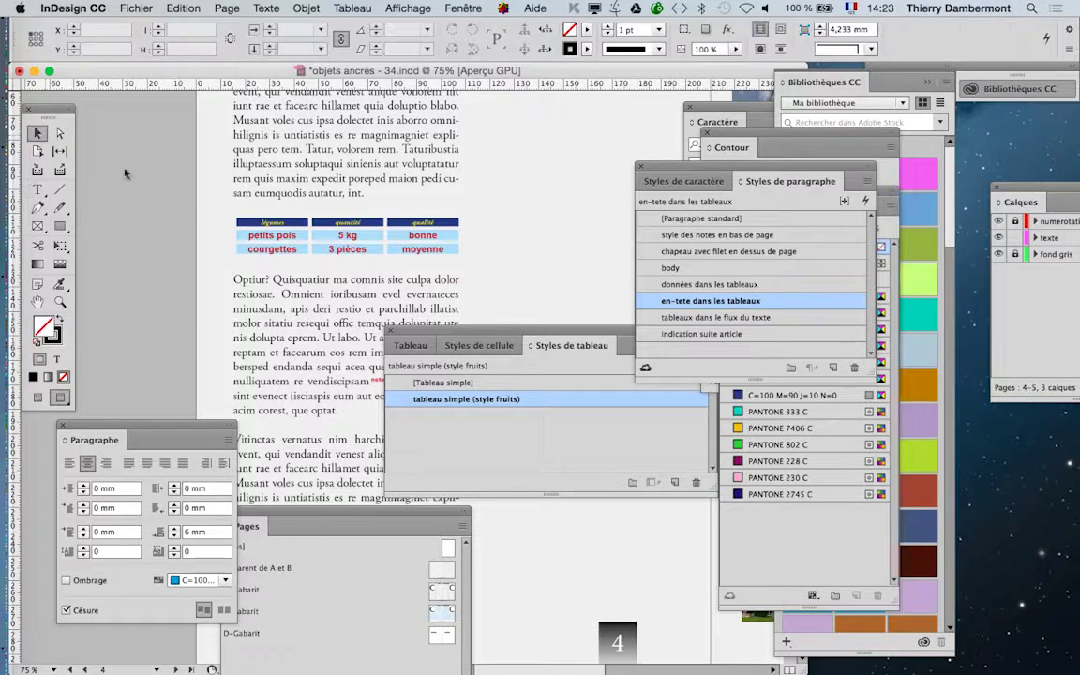
# - Review the table, row stroke, column stroke and fill settings of tableau simple (style fruits)
pyautogui.doubleClick(562, 399)
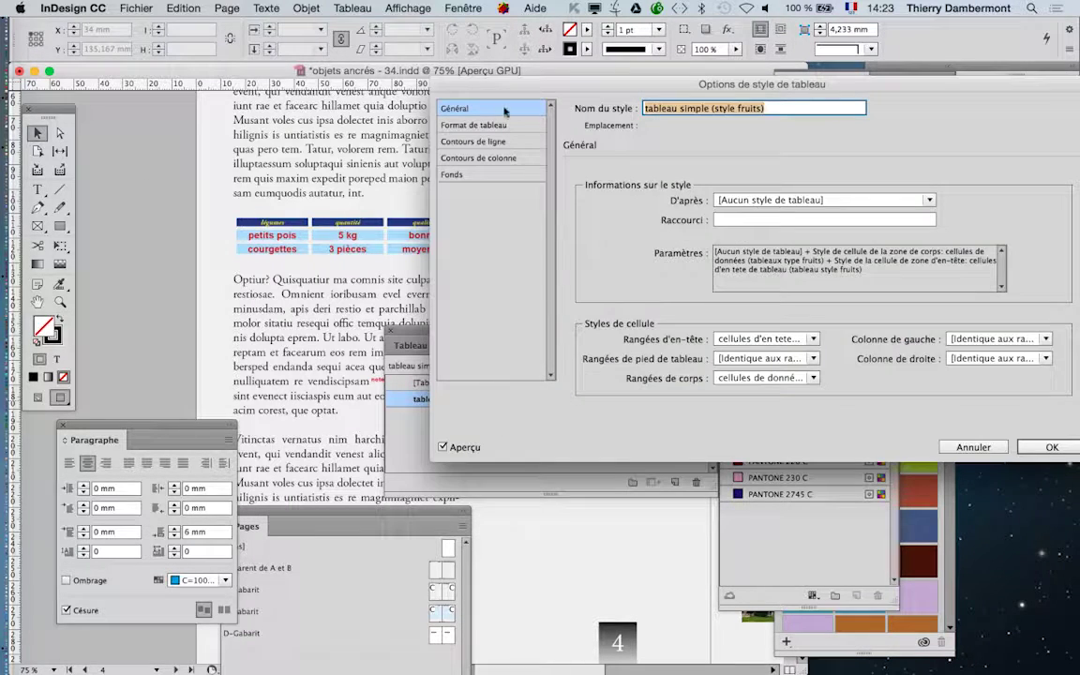
pyautogui.click(494, 127)
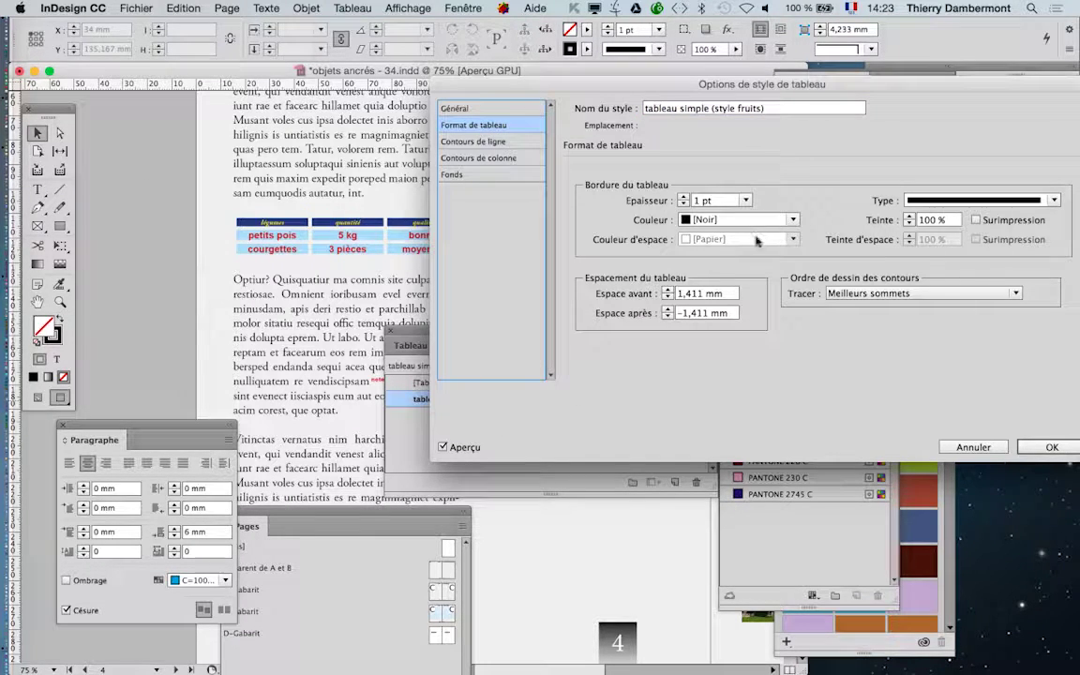
pyautogui.click(497, 143)
pyautogui.click(502, 160)
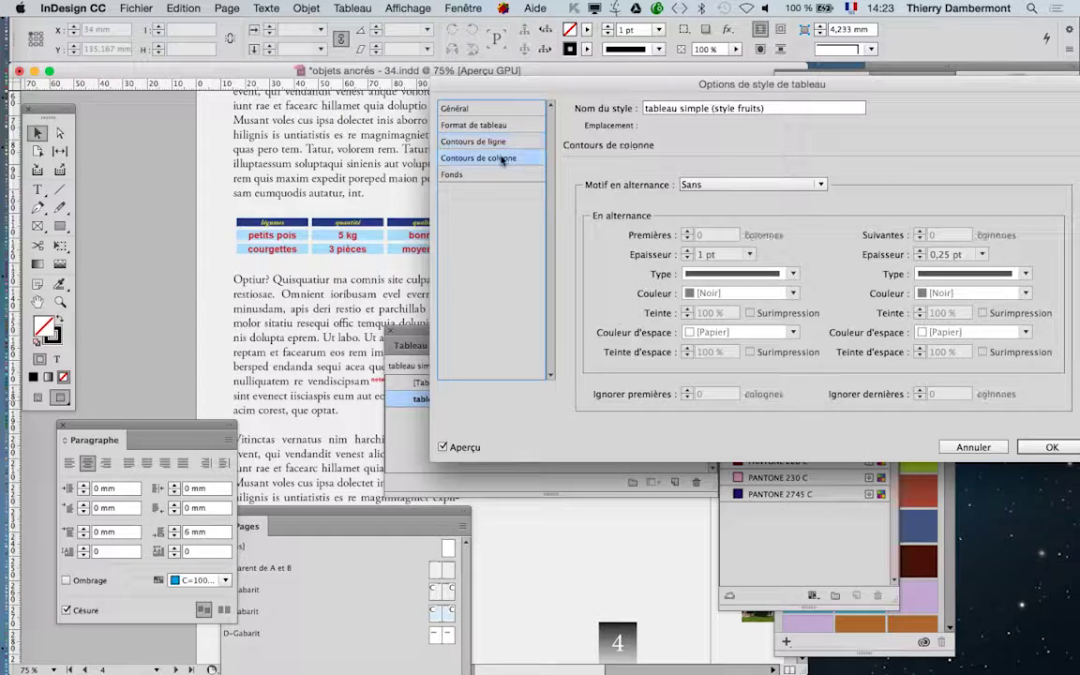
pyautogui.press('Down')
pyautogui.click(495, 110)
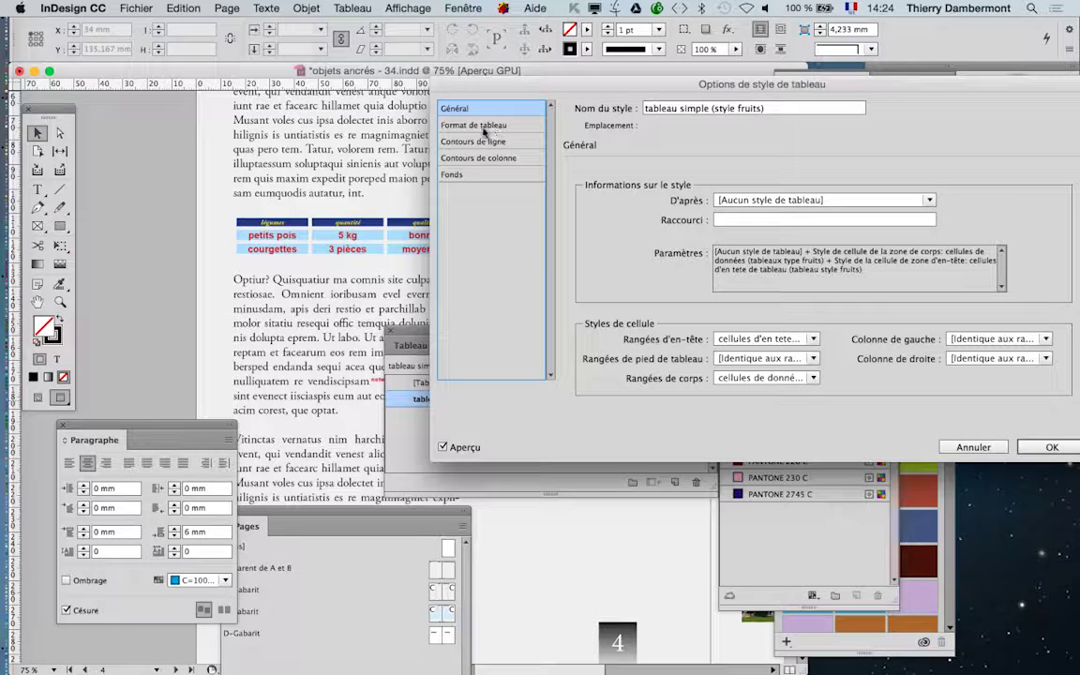
# - Set Left and Right Column to cellules de données, confirm, then reopen to verify
pyautogui.click(1043, 343)
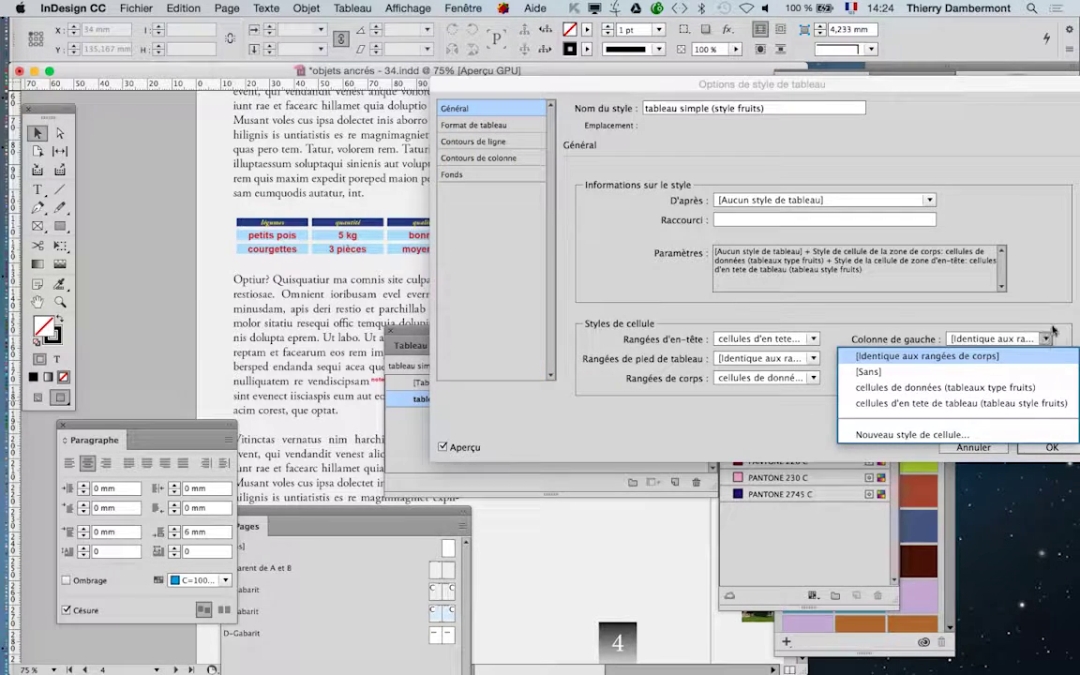
pyautogui.click(1017, 387)
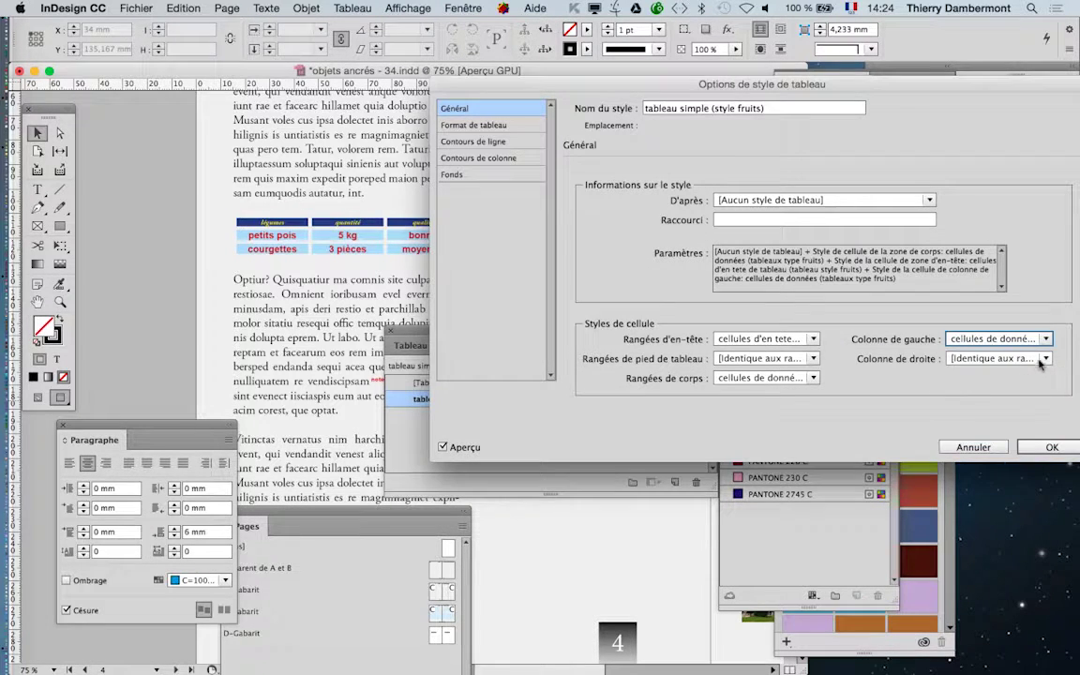
pyautogui.click(1043, 358)
pyautogui.click(1024, 407)
pyautogui.click(1050, 446)
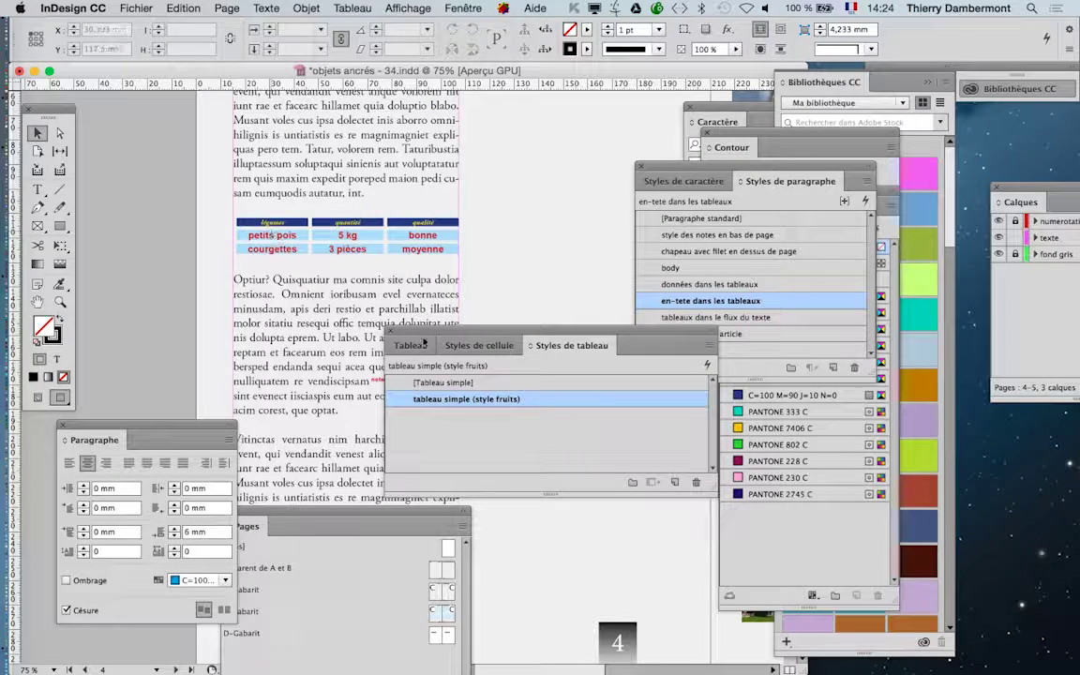
pyautogui.doubleClick(592, 401)
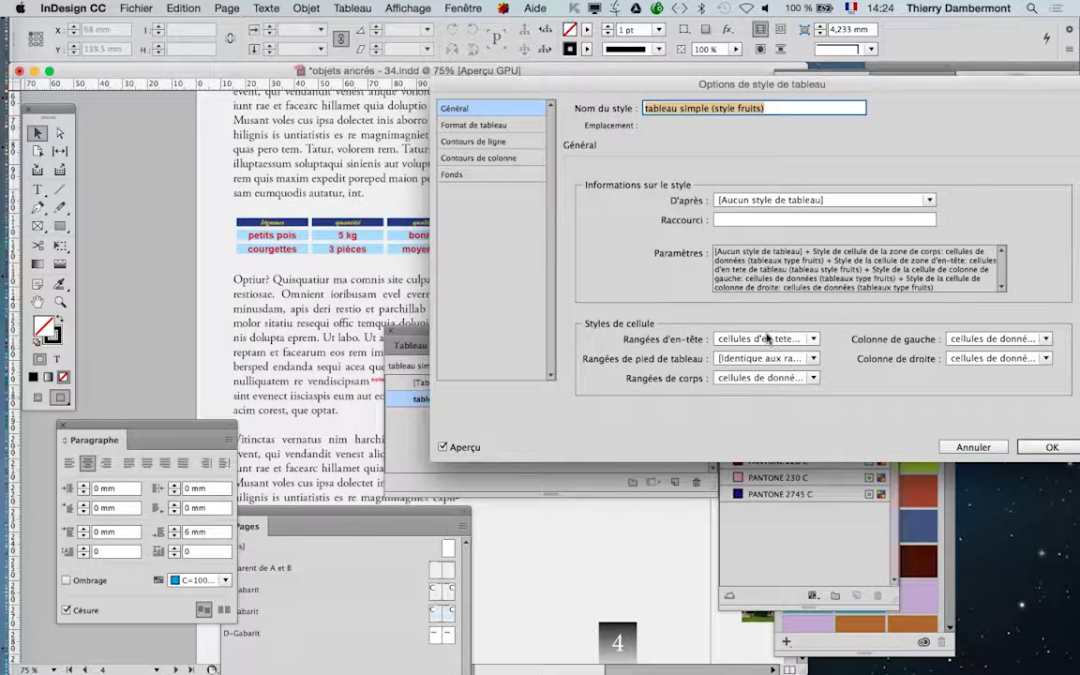
pyautogui.press('Escape')
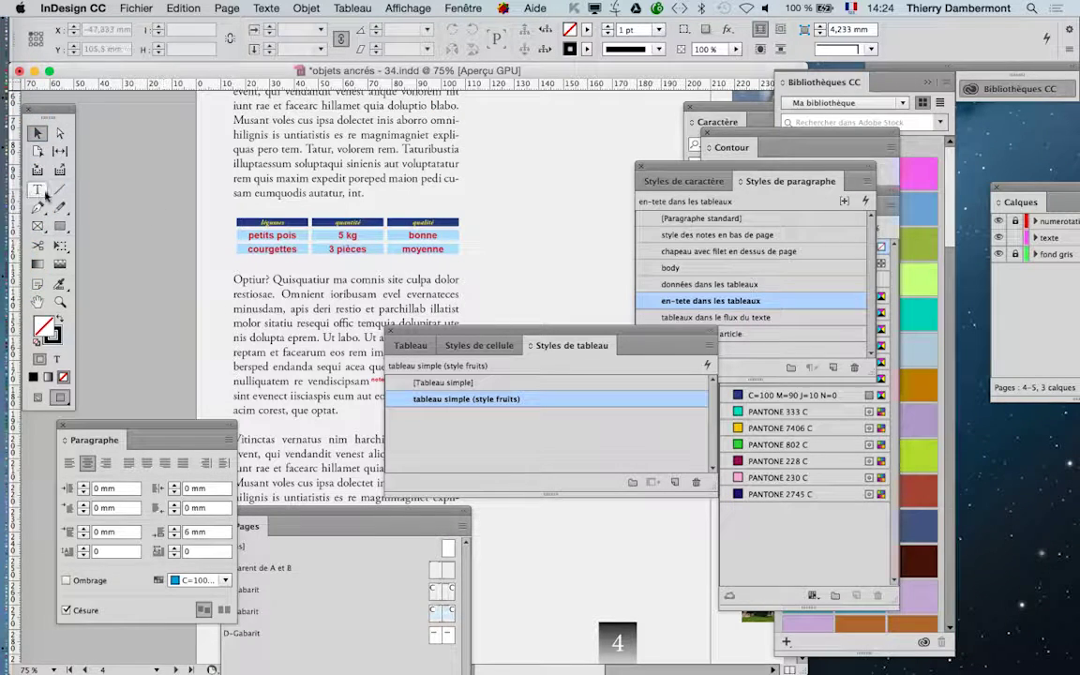
# - Apply the cellules de données (tableaux type fruits) cell style to the table's first two columns
pyautogui.click(38, 188)
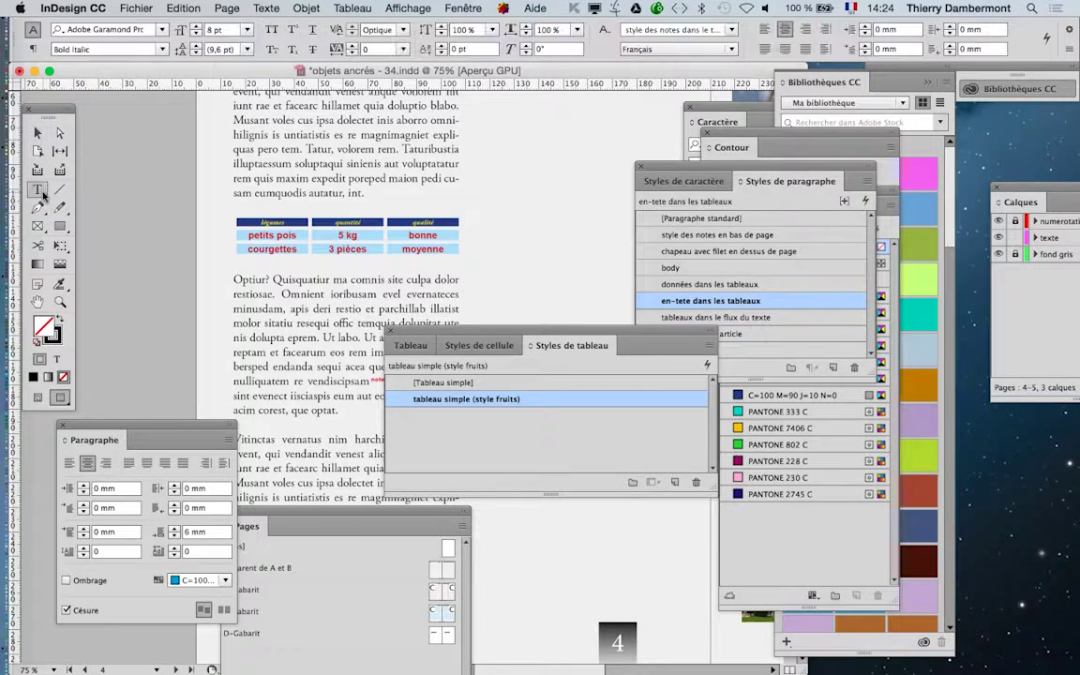
pyautogui.click(247, 223)
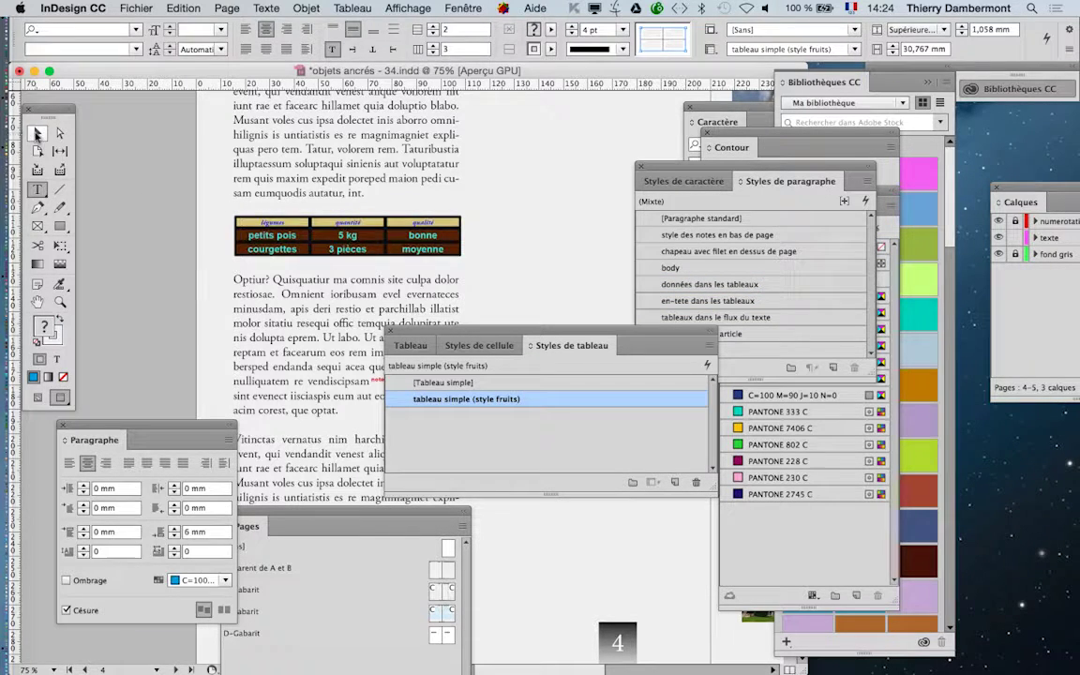
pyautogui.click(37, 132)
pyautogui.click(37, 189)
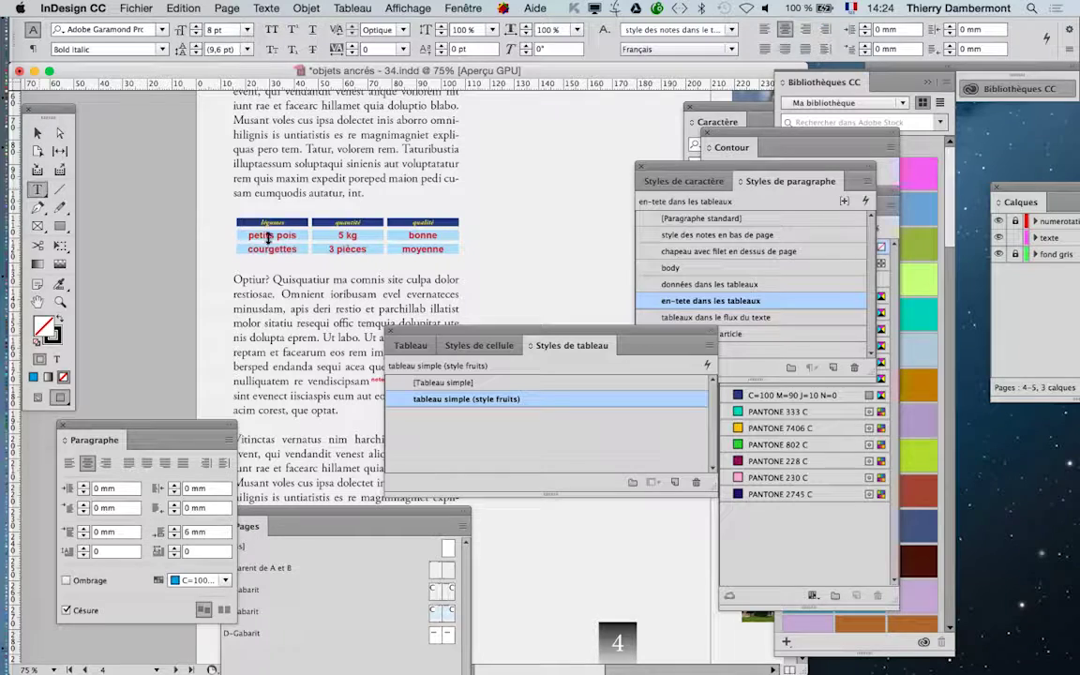
pyautogui.moveTo(242, 232); pyautogui.dragTo(421, 245)
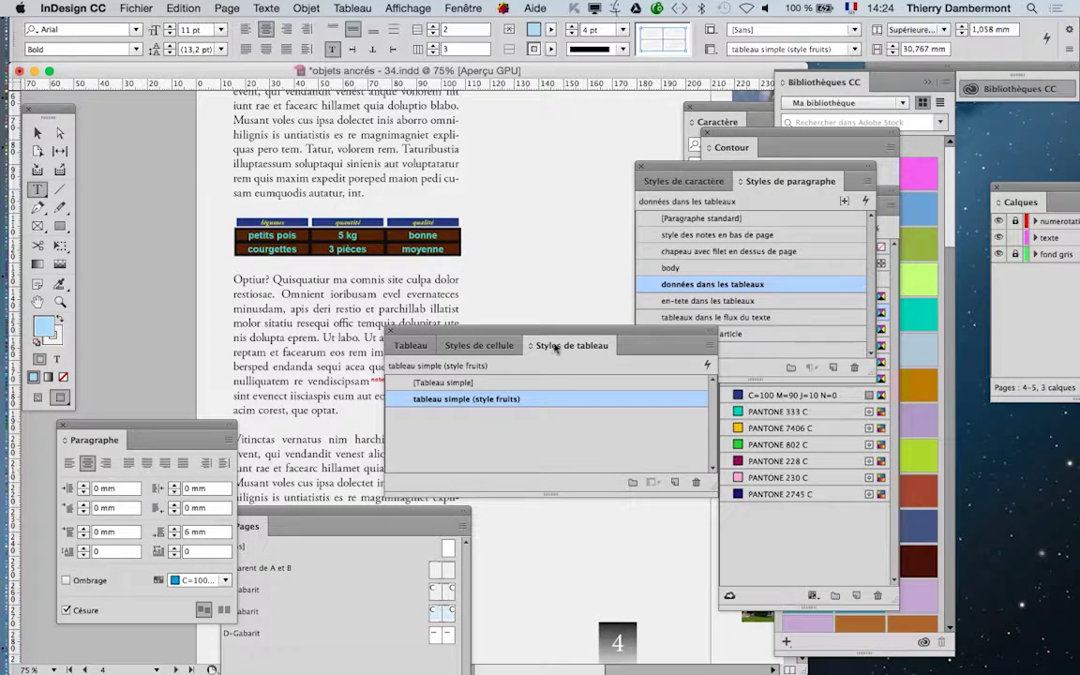
pyautogui.moveTo(569, 334); pyautogui.dragTo(506, 322)
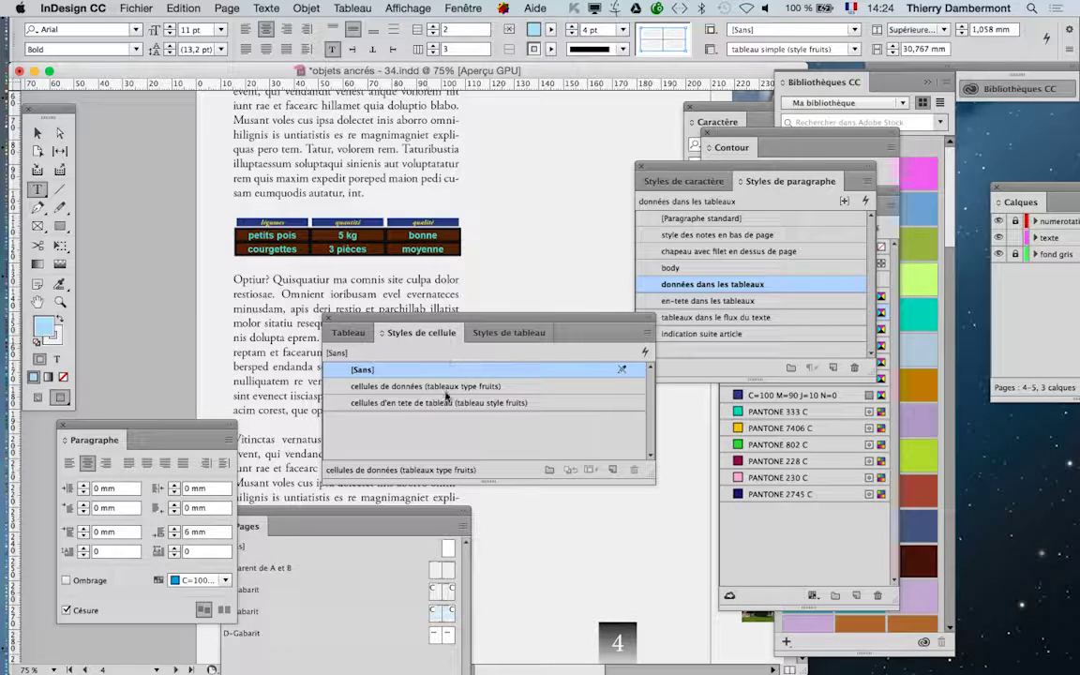
pyautogui.click(455, 387)
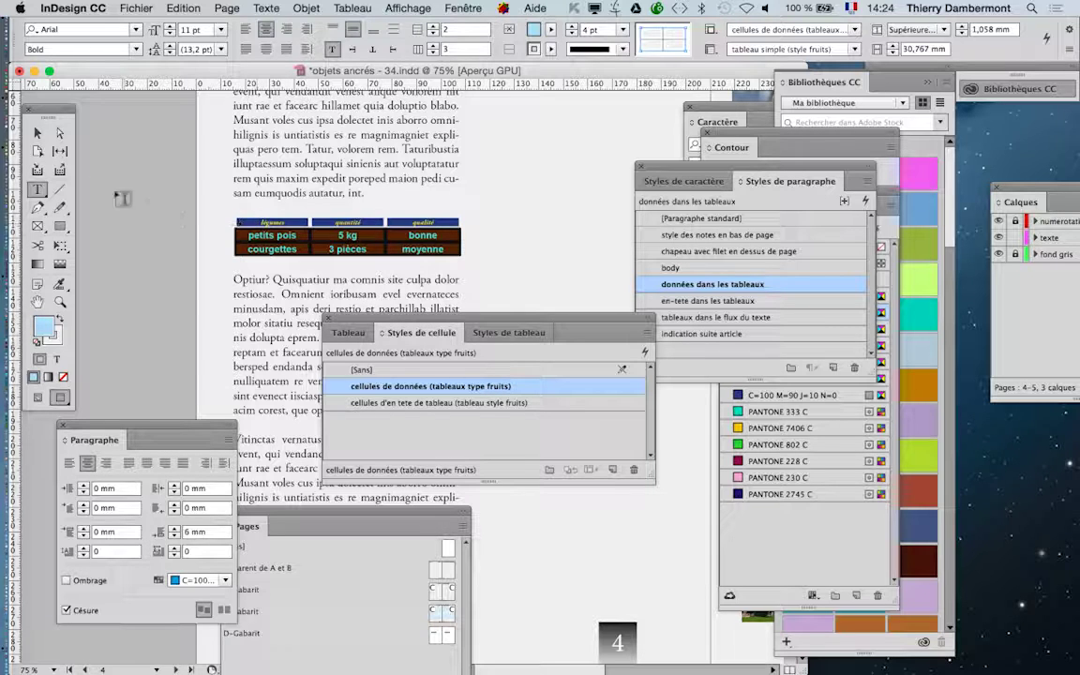
# - Reselect the whole table and display the table styles list
pyautogui.click(38, 132)
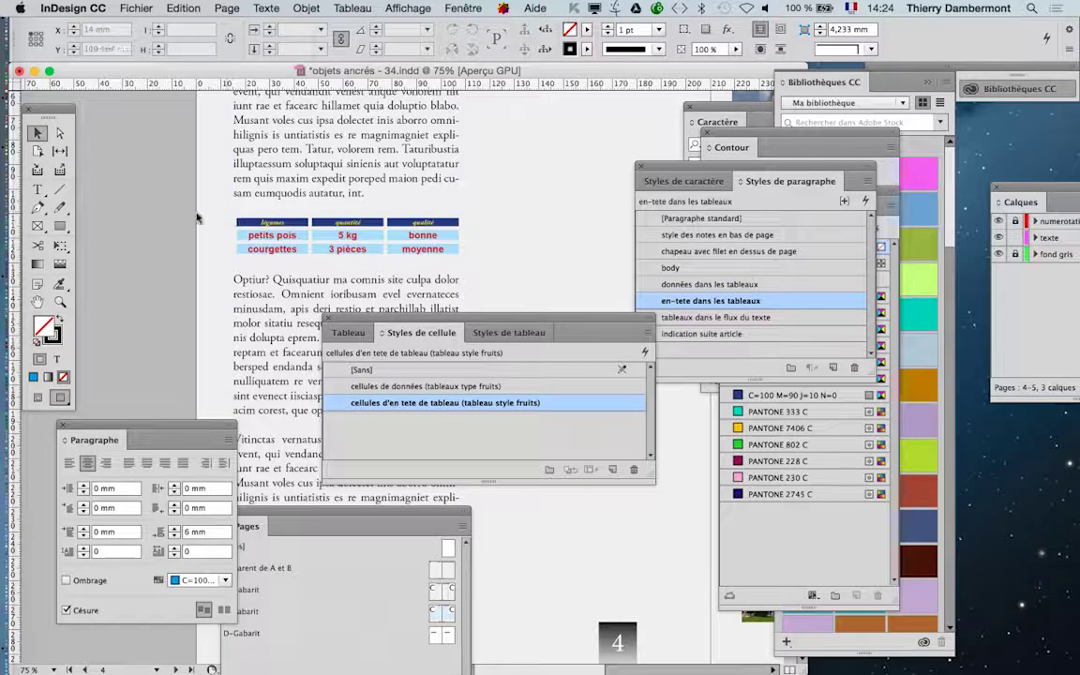
pyautogui.click(37, 188)
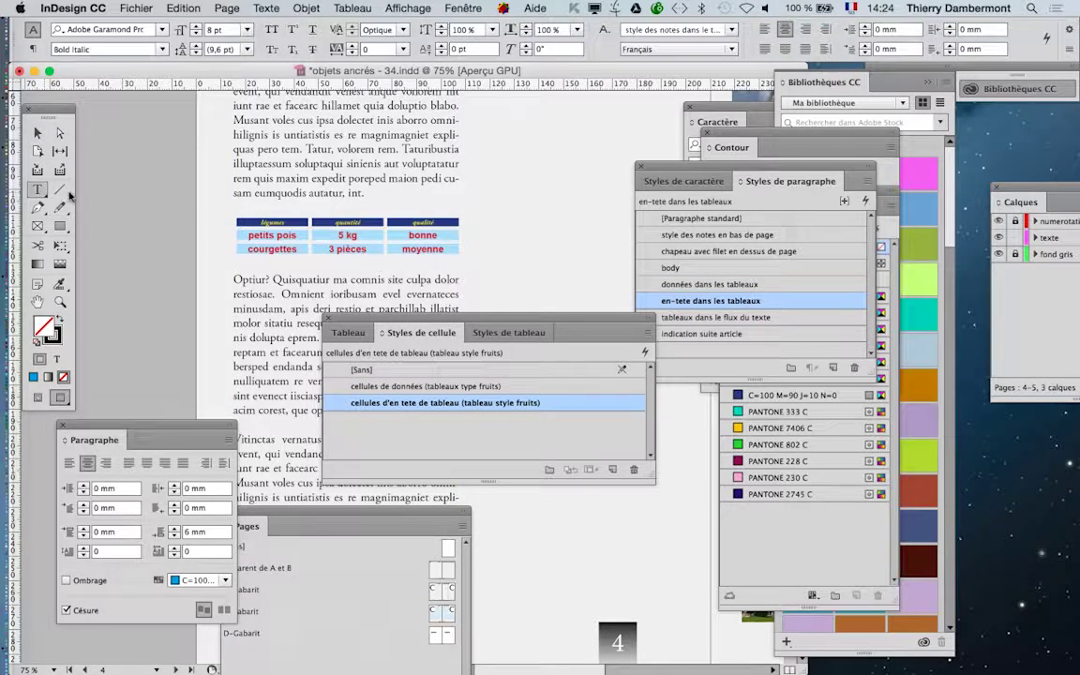
pyautogui.click(235, 222)
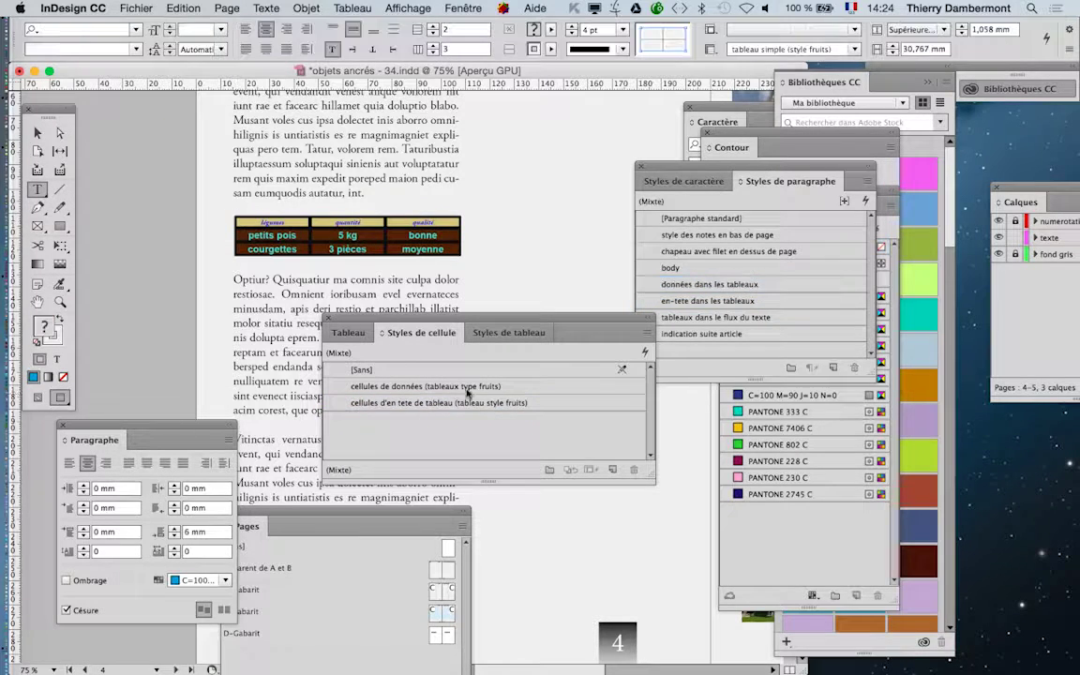
pyautogui.click(475, 333)
# - Check the fruits table style's cell style assignments, deselect the table, and move the styles panel off the body text
pyautogui.doubleClick(506, 385)
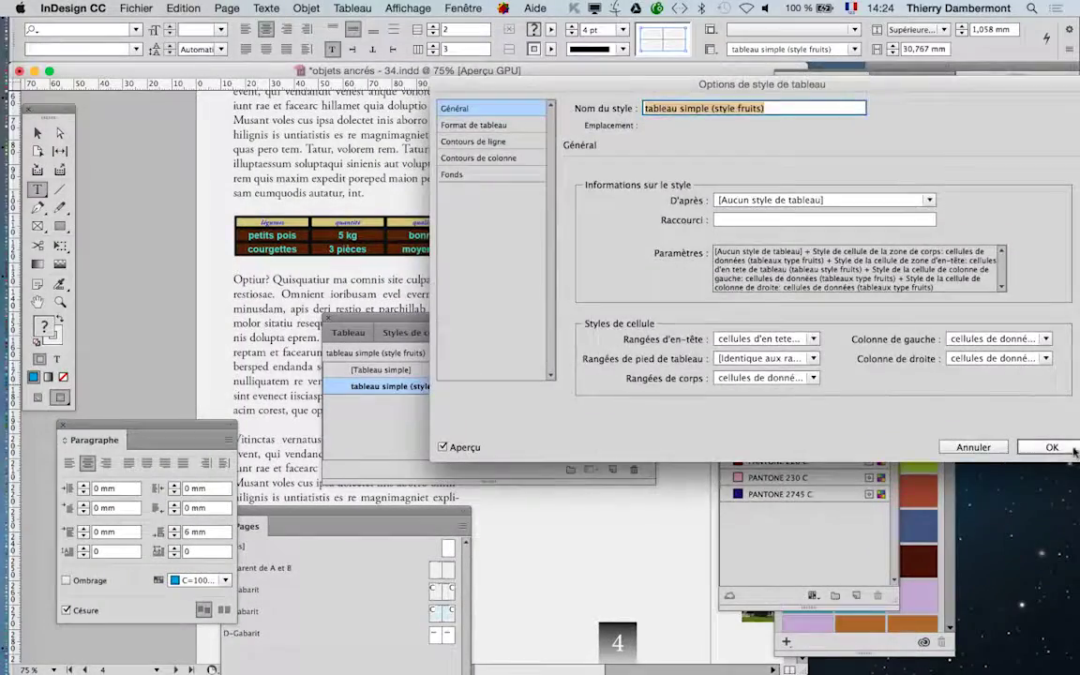
pyautogui.click(1074, 452)
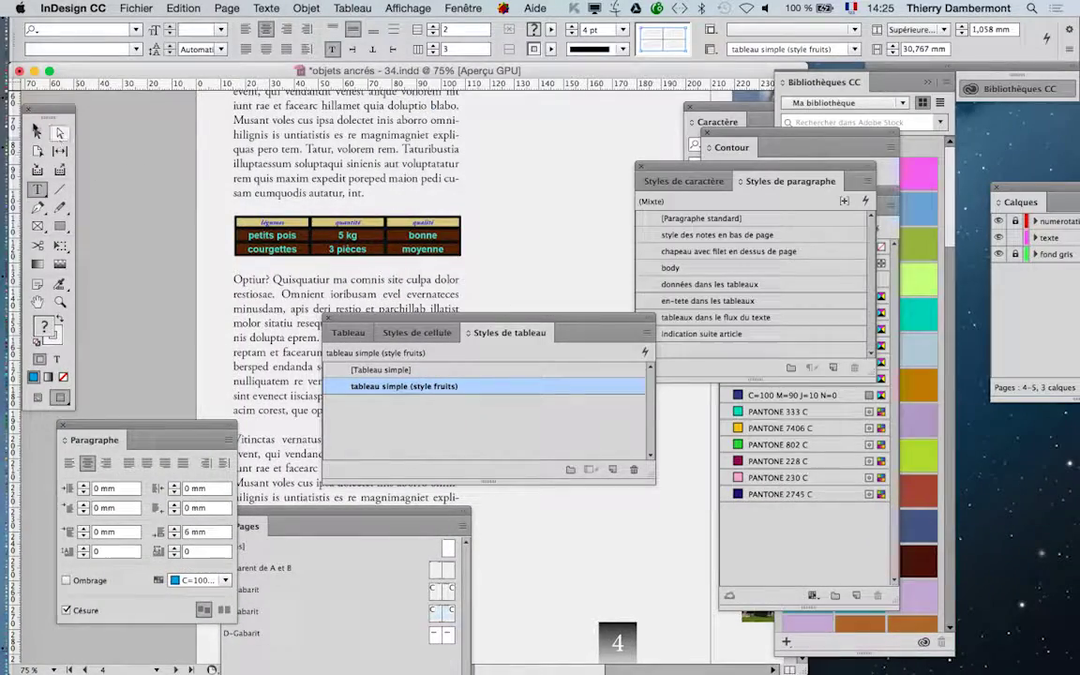
pyautogui.click(37, 131)
pyautogui.moveTo(394, 319); pyautogui.dragTo(564, 287)
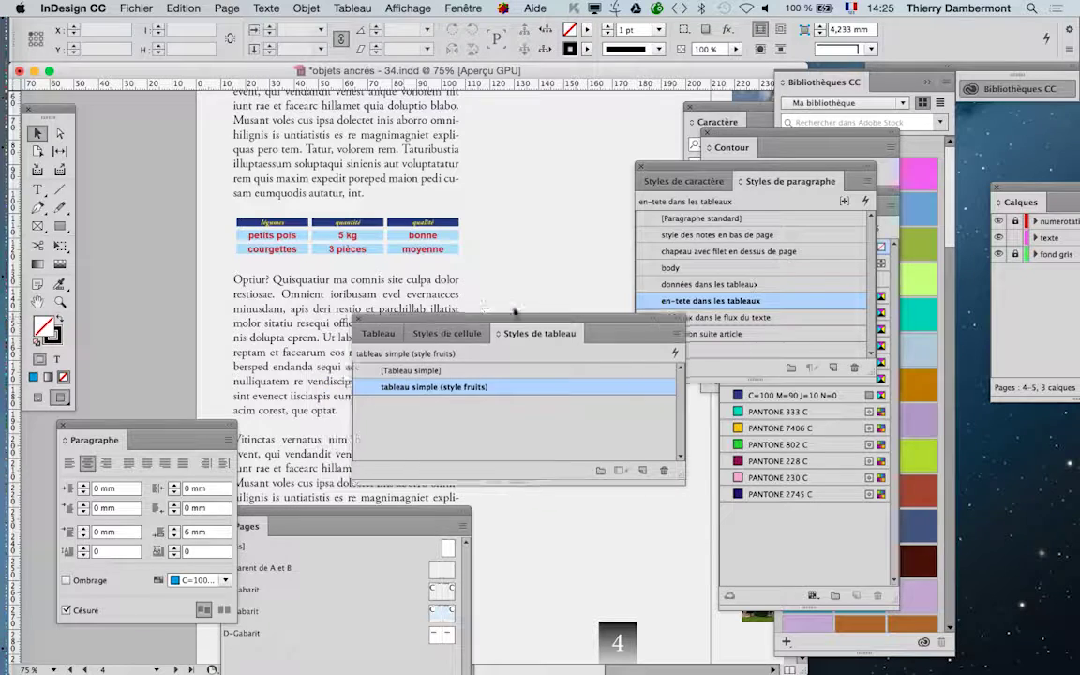